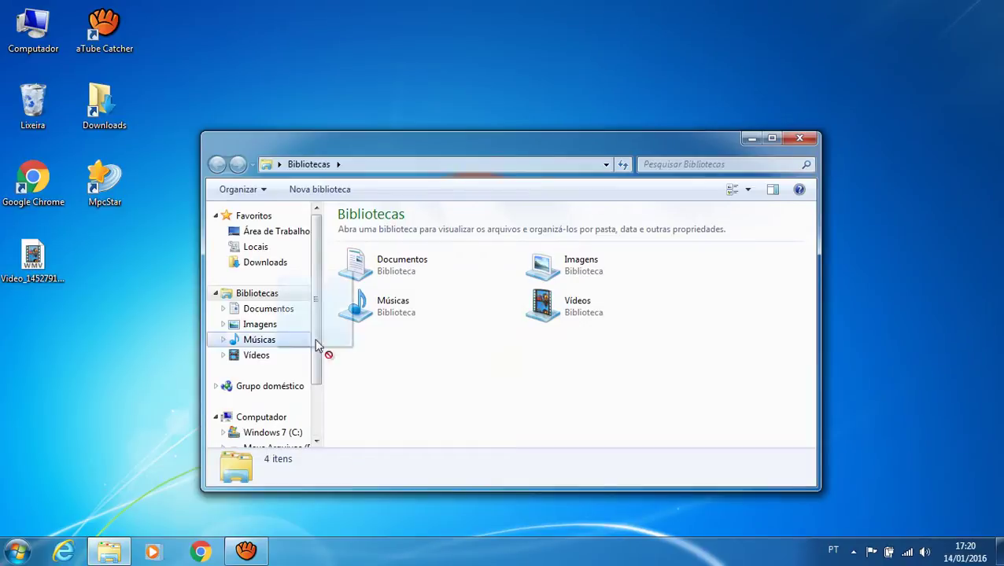
Open the personal files folder inside Arquivos de Programas on the Windows 7 (C:) drive
{"action": "left_click_drag", "start_coordinate": [318, 341], "coordinate": [317, 399]}
{"action": "left_click", "coordinate": [282, 363]}
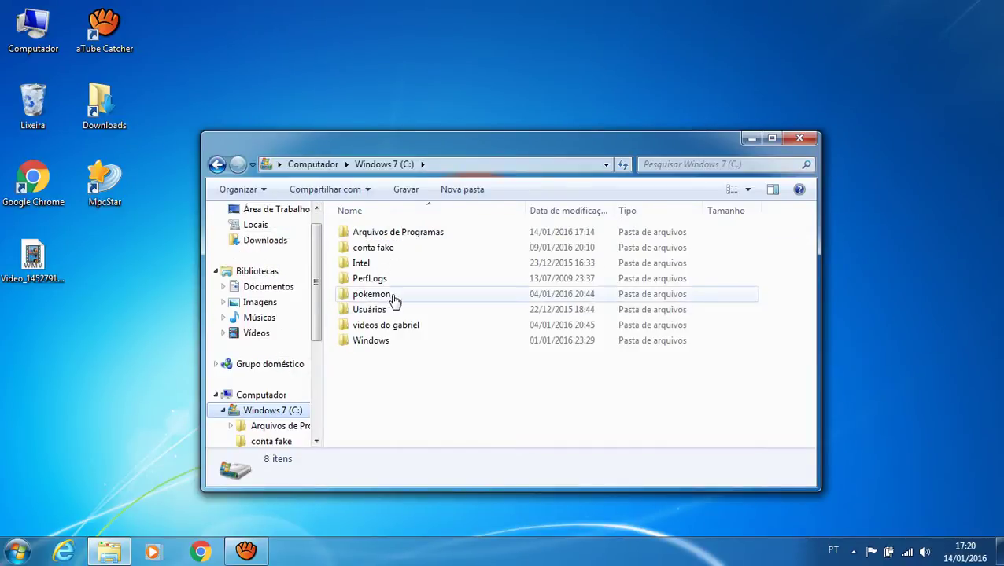
{"action": "mouse_move", "coordinate": [394, 296]}
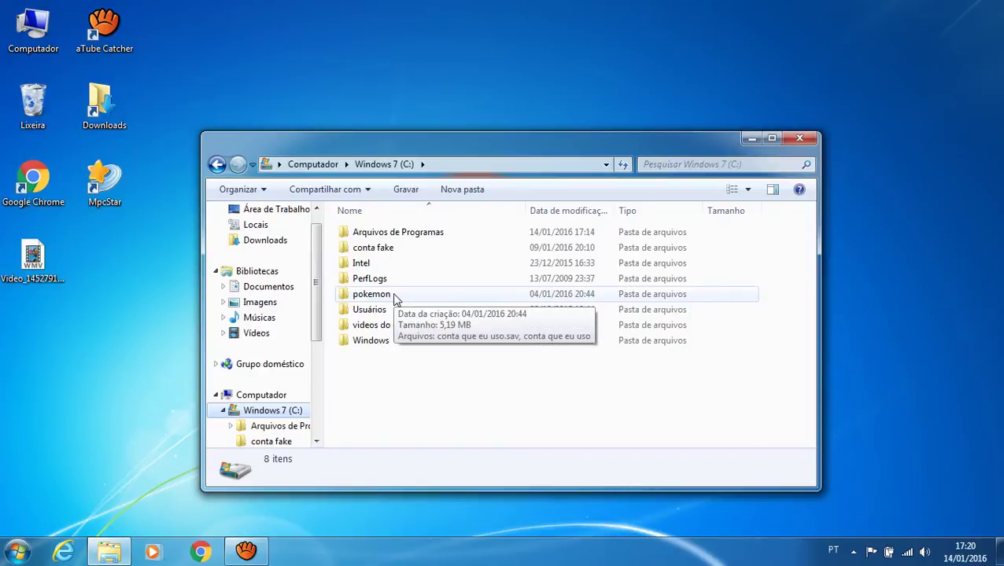
{"action": "left_click", "coordinate": [404, 234]}
{"action": "double_click", "coordinate": [404, 235]}
{"action": "double_click", "coordinate": [398, 232]}
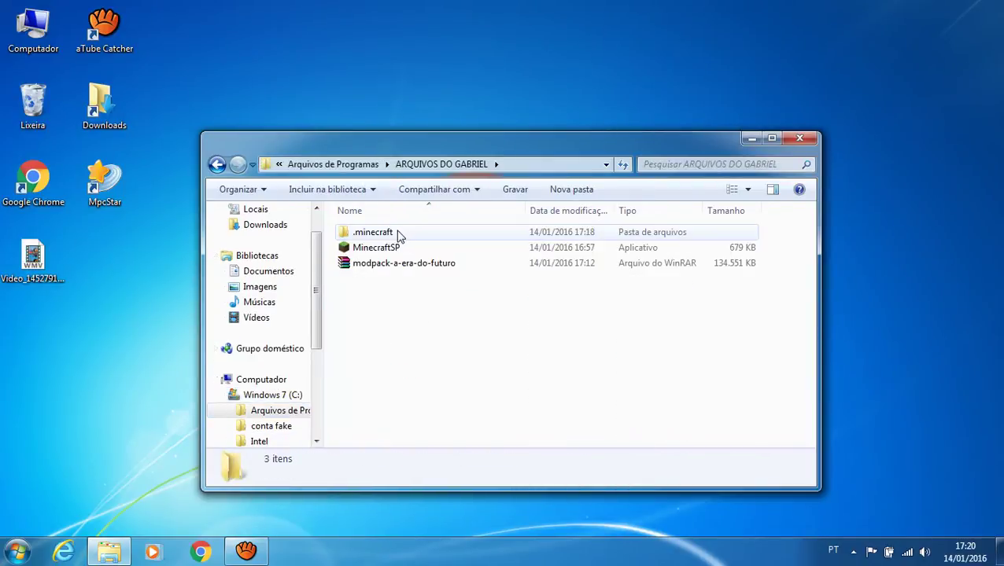
{"action": "mouse_move", "coordinate": [380, 256]}
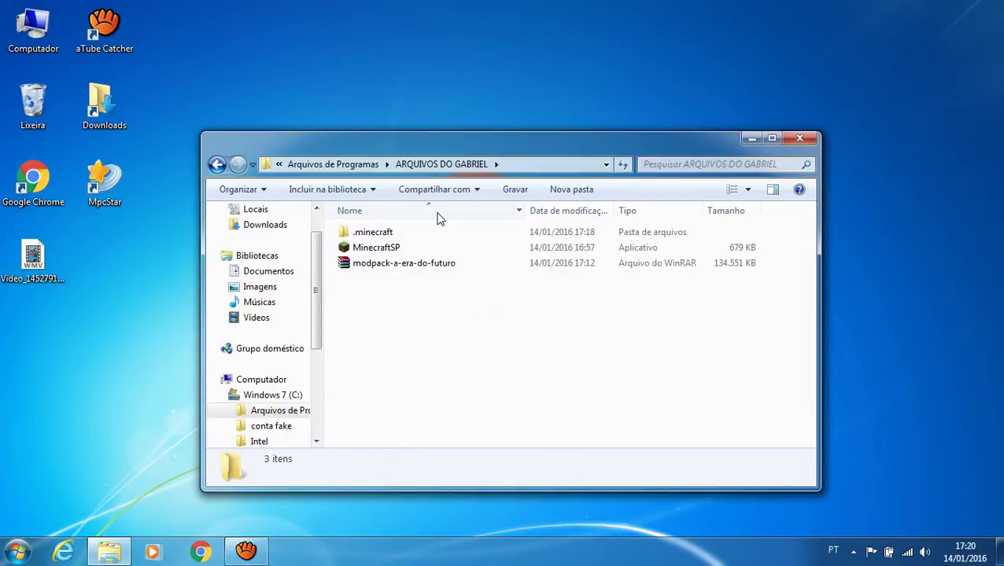
Open the modpack-a-era-do-futuro archive and examine the mods inside its .minecraft\mods folder
{"action": "double_click", "coordinate": [445, 264]}
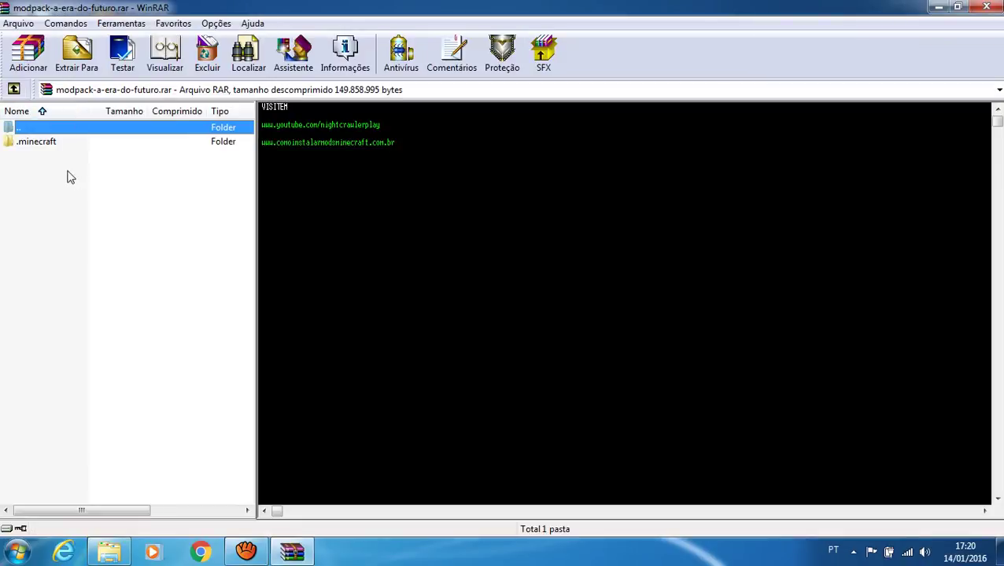
{"action": "left_click", "coordinate": [55, 142]}
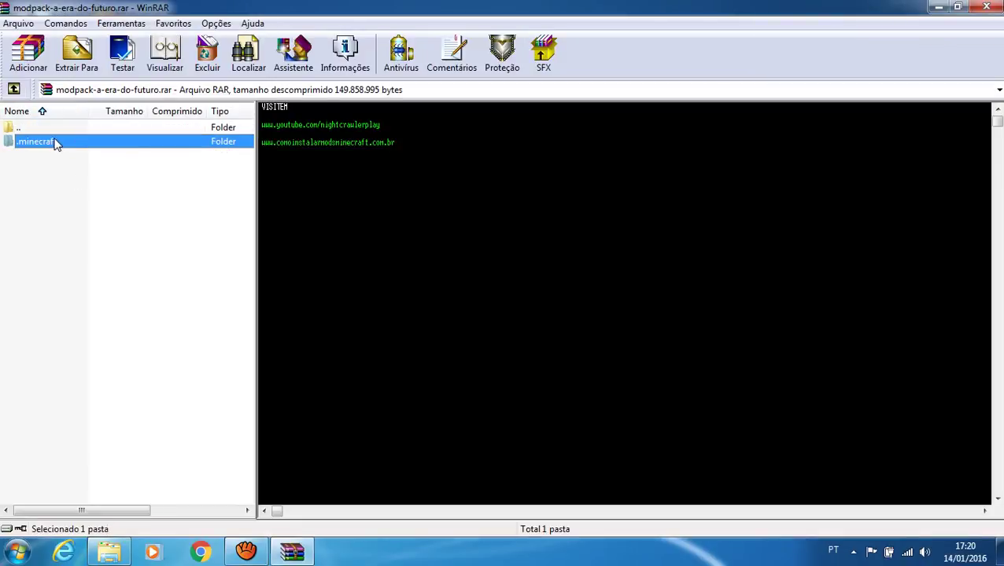
{"action": "double_click", "coordinate": [55, 143]}
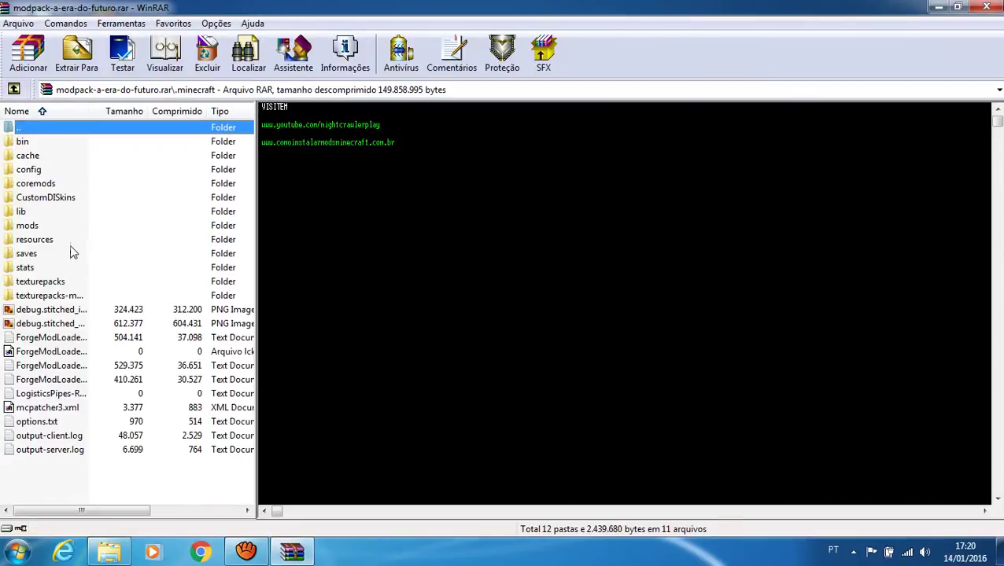
{"action": "double_click", "coordinate": [55, 227]}
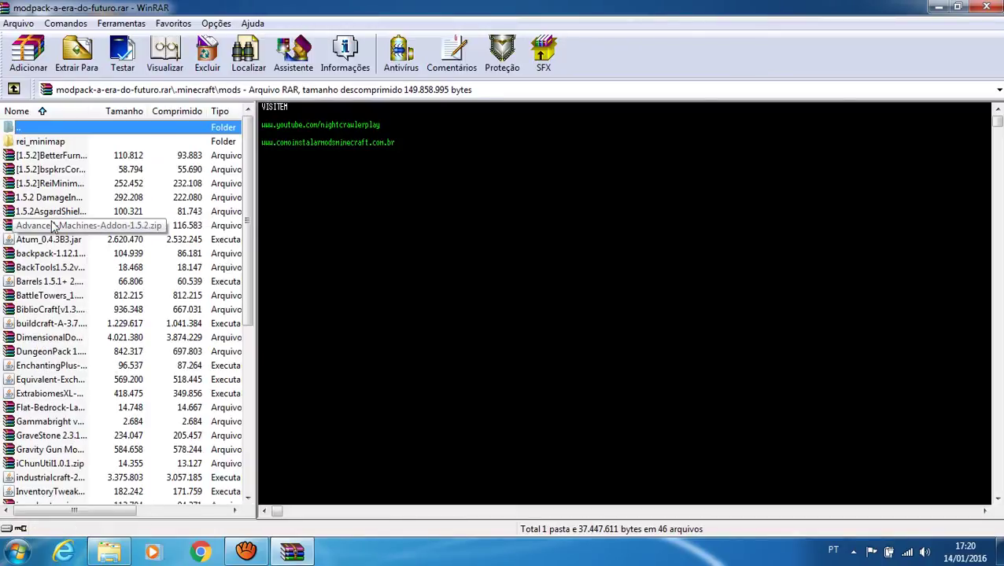
{"action": "scroll", "coordinate": [51, 226], "scroll_direction": "down", "scroll_amount": 2}
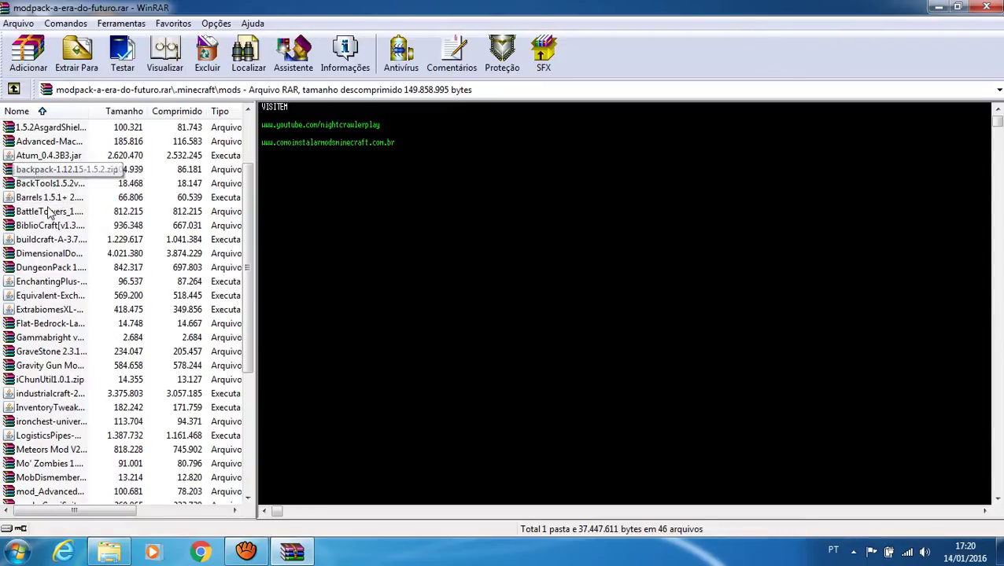
{"action": "scroll", "coordinate": [51, 212], "scroll_direction": "down", "scroll_amount": 4}
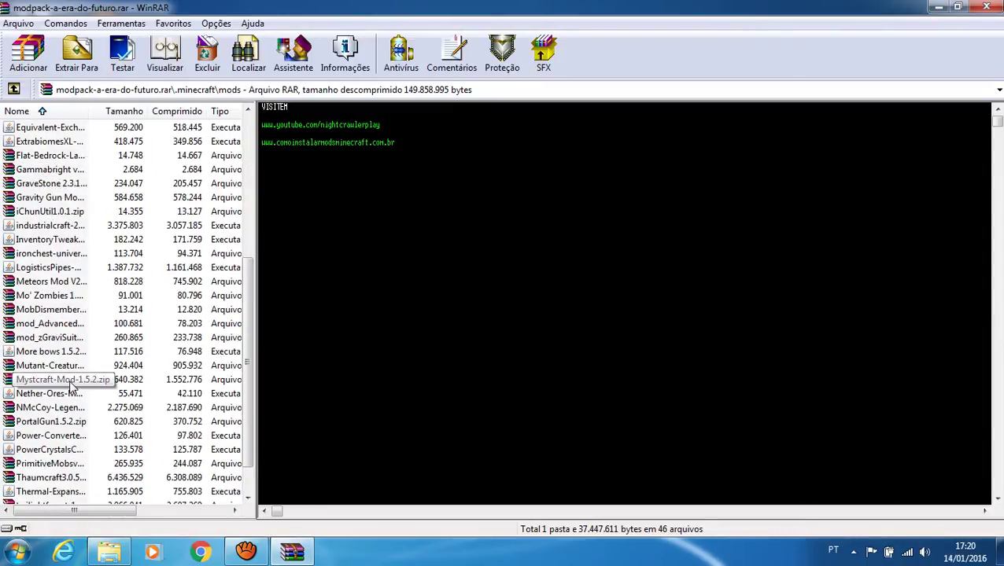
{"action": "scroll", "coordinate": [73, 228], "scroll_direction": "up", "scroll_amount": 6}
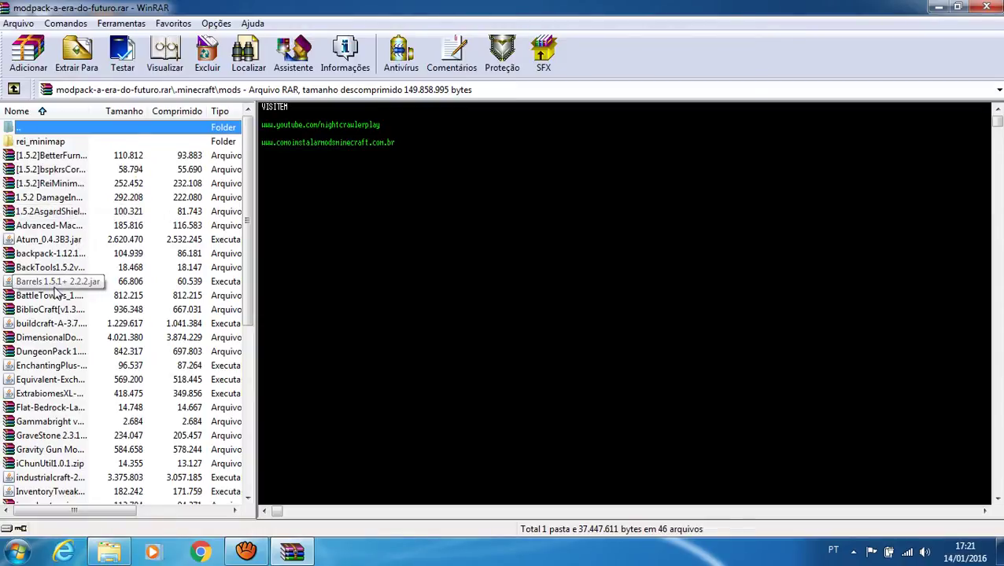
{"action": "left_click", "coordinate": [78, 422]}
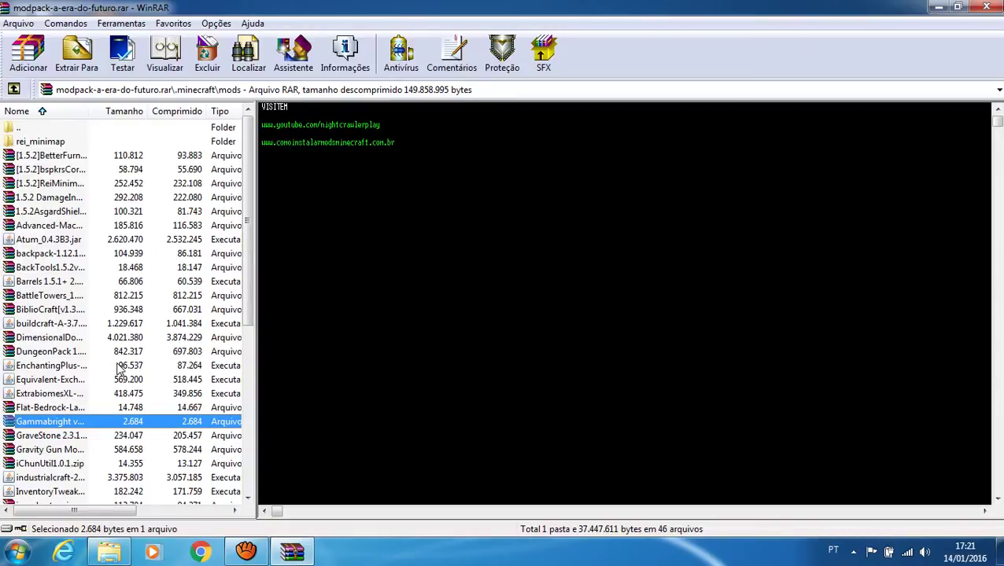
Check the aTube Catcher recording window, minimize it, and close the modpack archive
{"action": "left_click", "coordinate": [245, 552]}
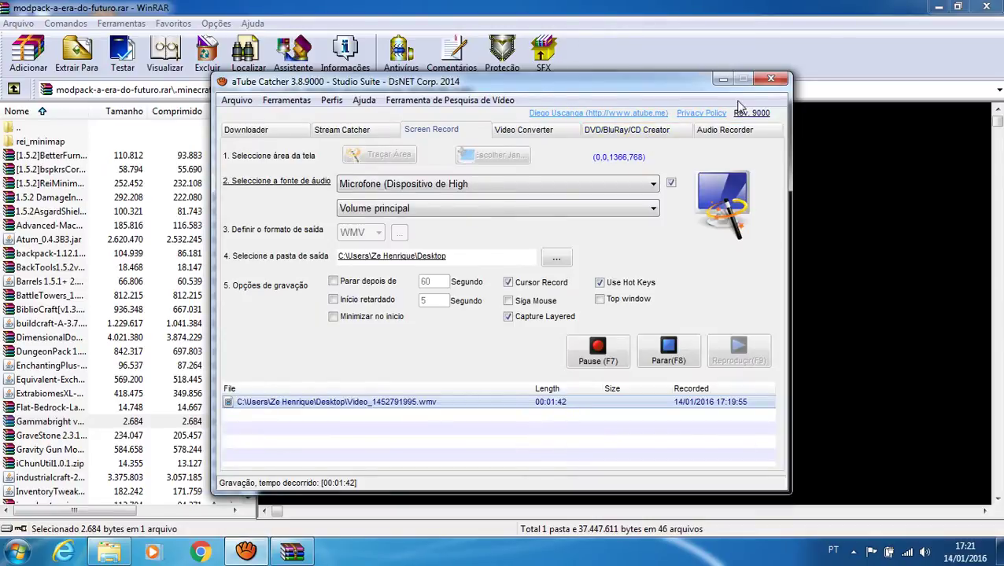
{"action": "left_click", "coordinate": [722, 80]}
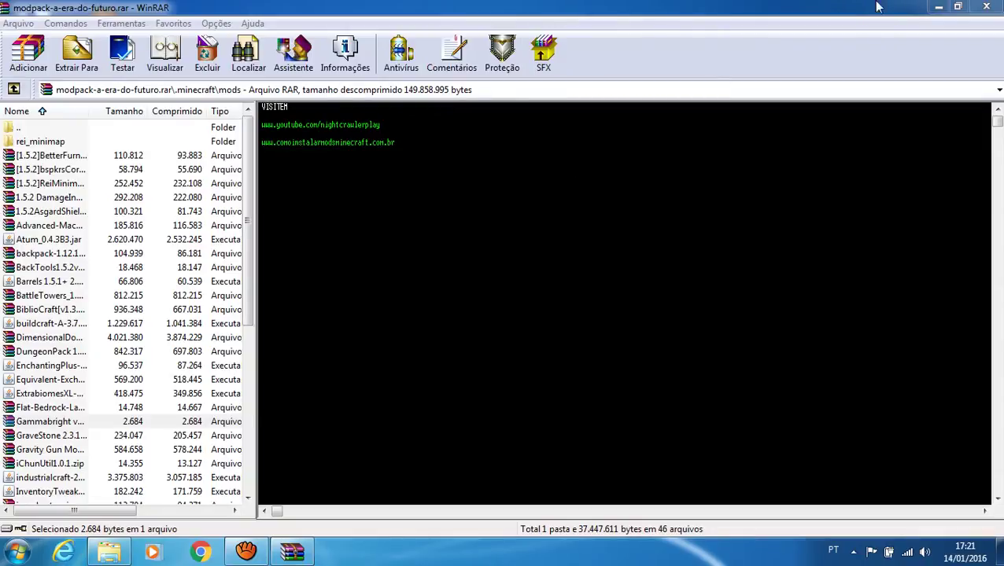
{"action": "key", "text": "alt+F4"}
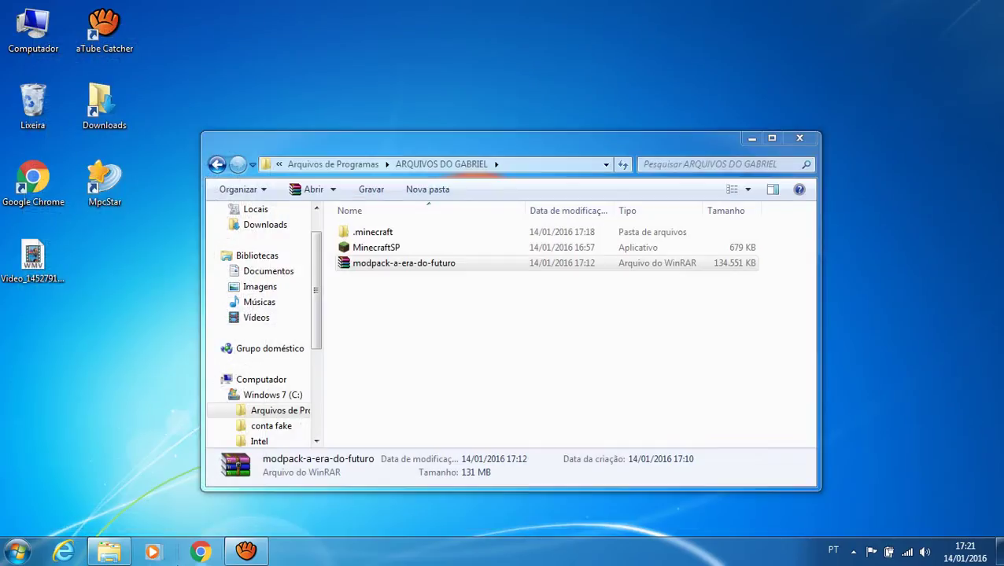
Launch MinecraftSP and enter the game with the player's username
{"action": "double_click", "coordinate": [464, 248]}
{"action": "left_click", "coordinate": [532, 293]}
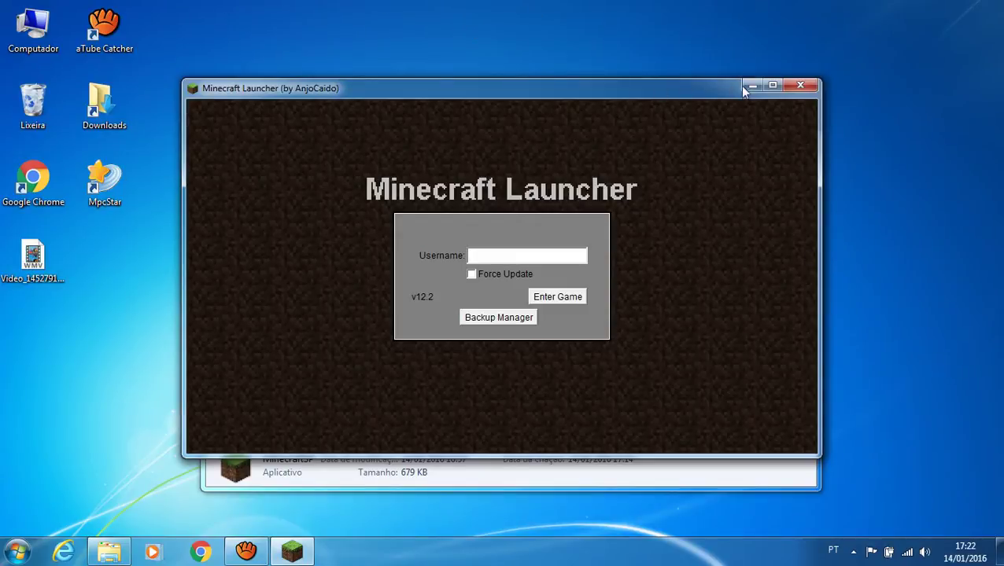
{"action": "type", "text": "GABRIEL"}
{"action": "left_click", "coordinate": [543, 302]}
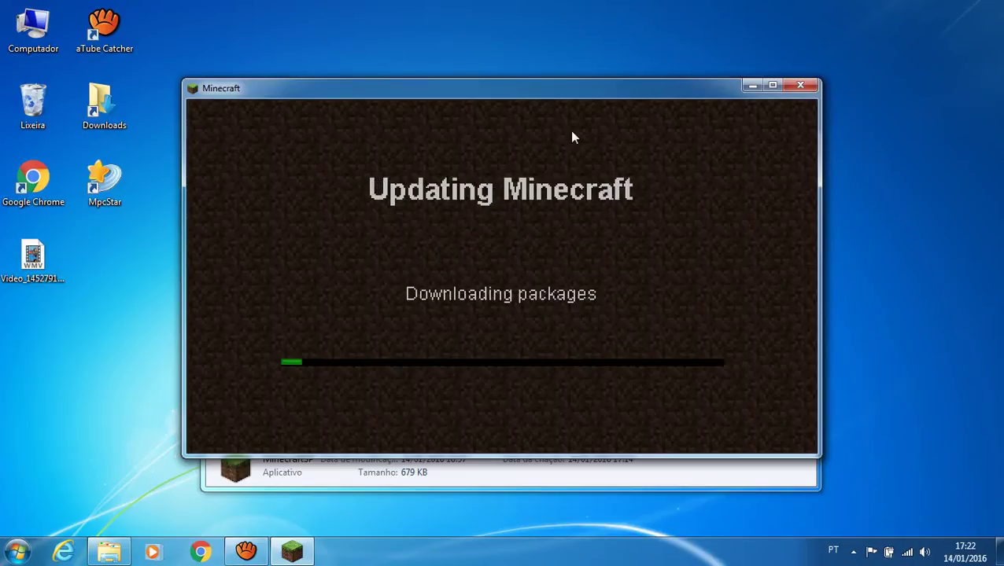
Close the file folder window and reposition the Minecraft window on the desktop
{"action": "left_click_drag", "start_coordinate": [545, 94], "coordinate": [574, 342]}
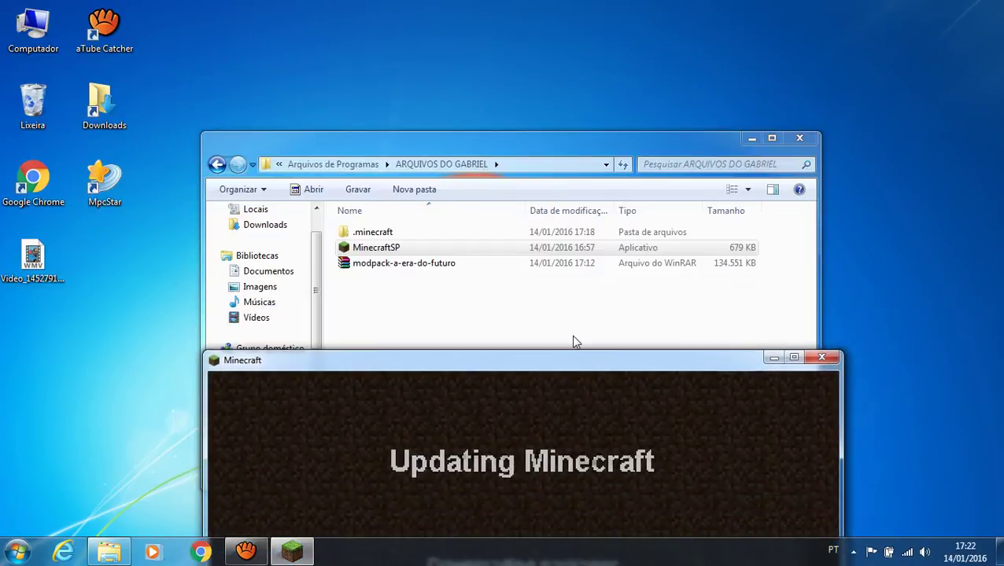
{"action": "left_click", "coordinate": [392, 233]}
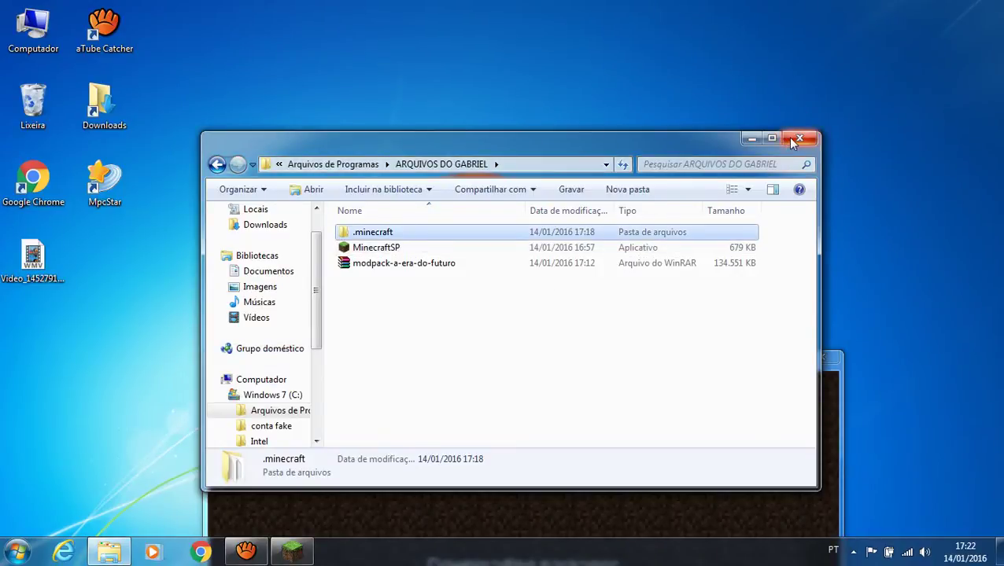
{"action": "left_click", "coordinate": [798, 140]}
{"action": "left_click_drag", "start_coordinate": [509, 365], "coordinate": [481, 184]}
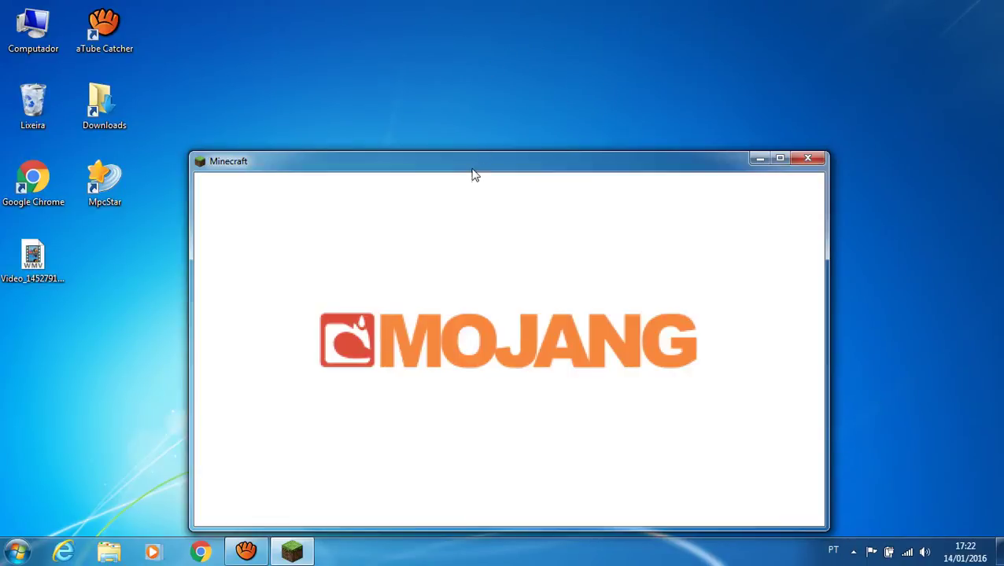
{"action": "left_click_drag", "start_coordinate": [473, 166], "coordinate": [425, 211]}
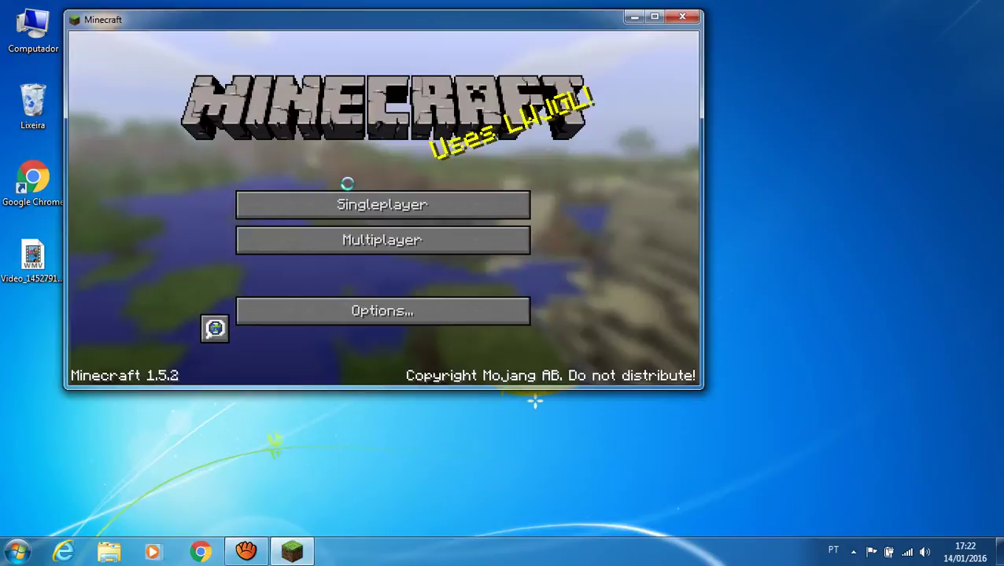
View the singleplayer world list, return to the title screen, and exit Minecraft
{"action": "left_click", "coordinate": [354, 204]}
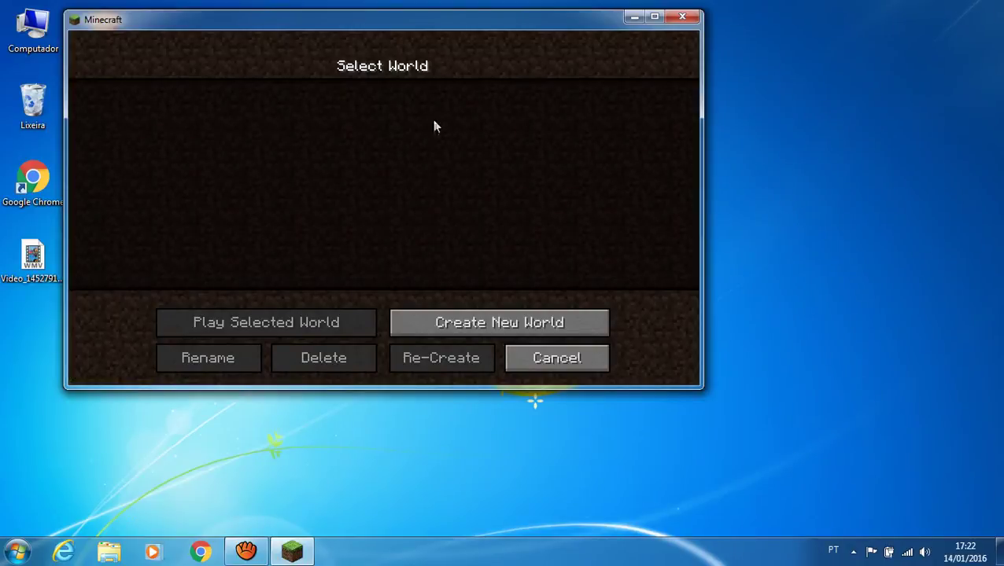
{"action": "left_click", "coordinate": [535, 355]}
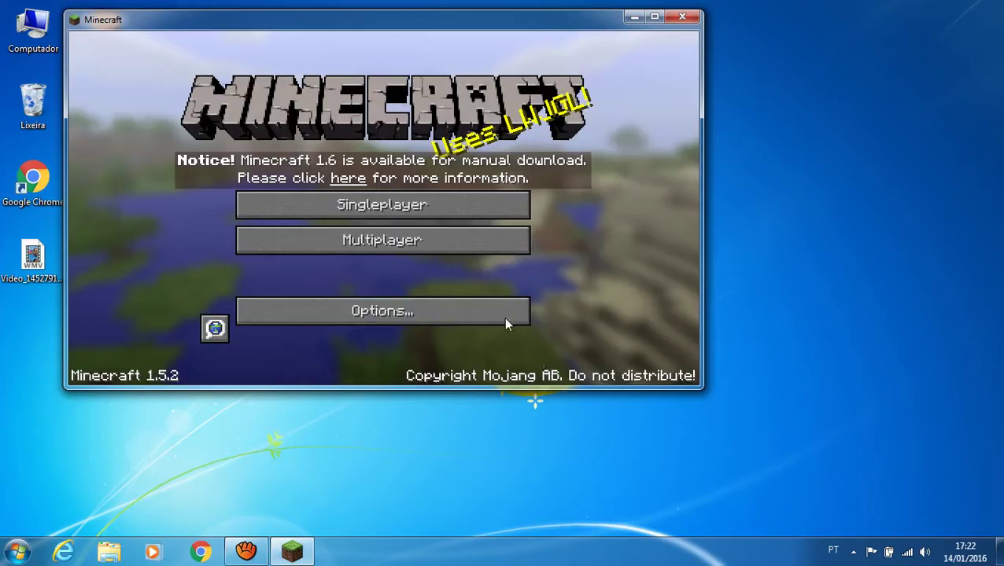
{"action": "left_click", "coordinate": [689, 19]}
Search Windows for %APPDATA% and open the Roaming folder
{"action": "key", "text": "super"}
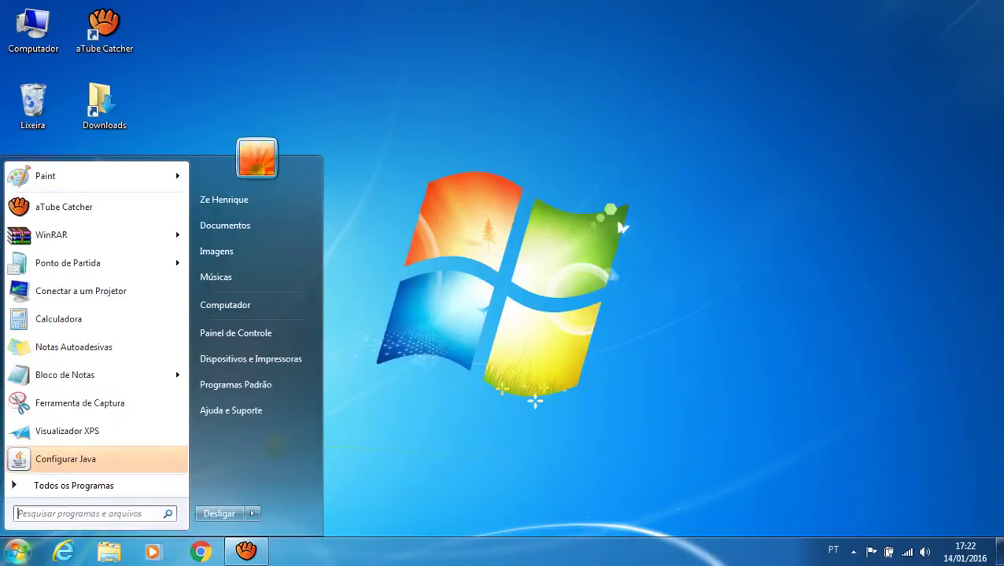
{"action": "type", "text": "%APPDA"}
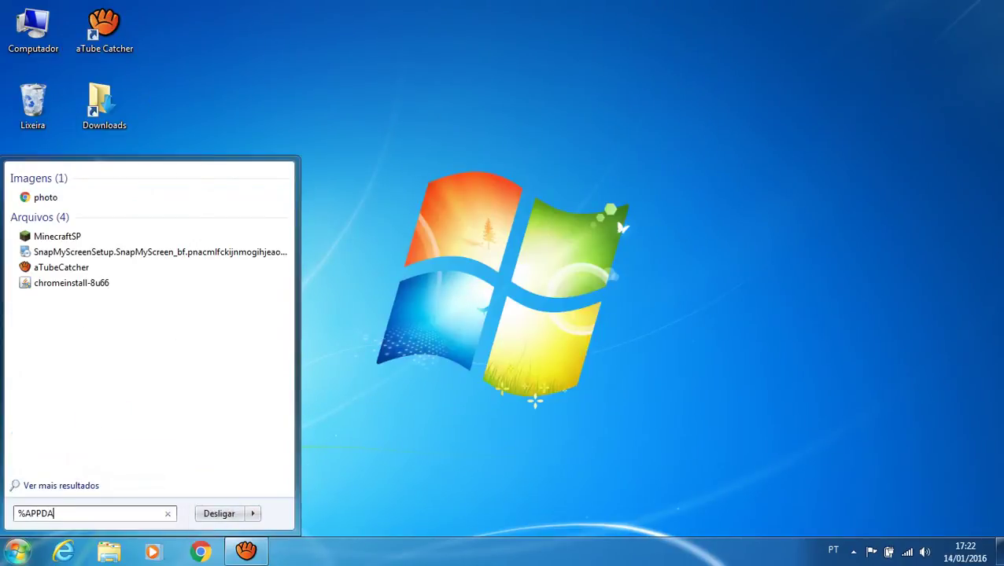
{"action": "type", "text": "TA"}
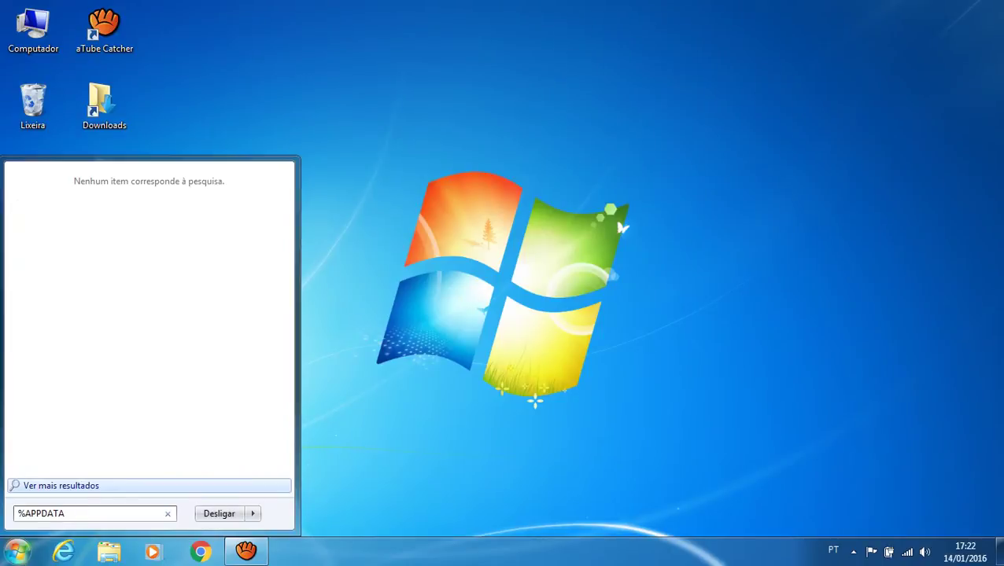
{"action": "key", "text": "BackSpace"}
{"action": "type", "text": "¨%"}
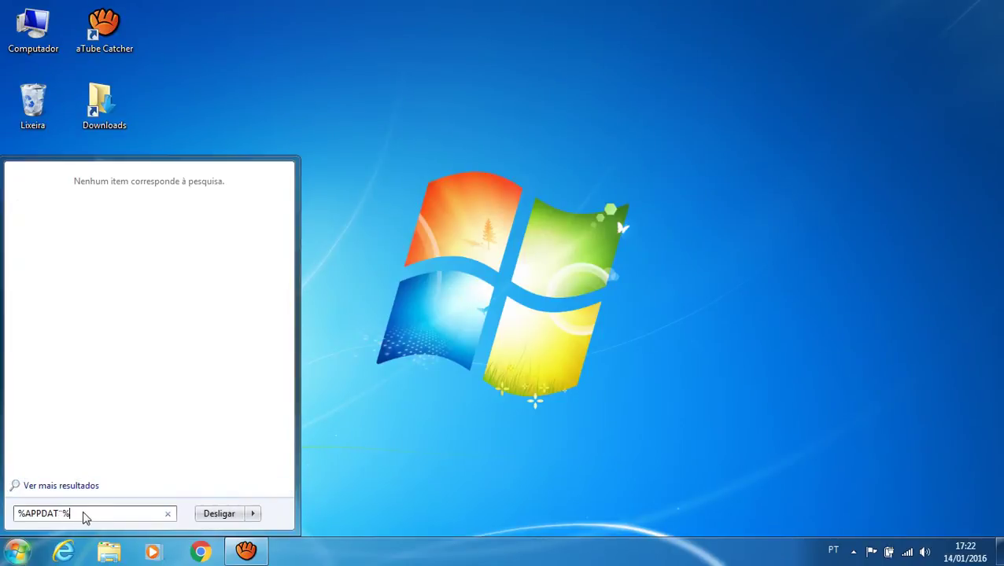
{"action": "key", "text": "Down"}
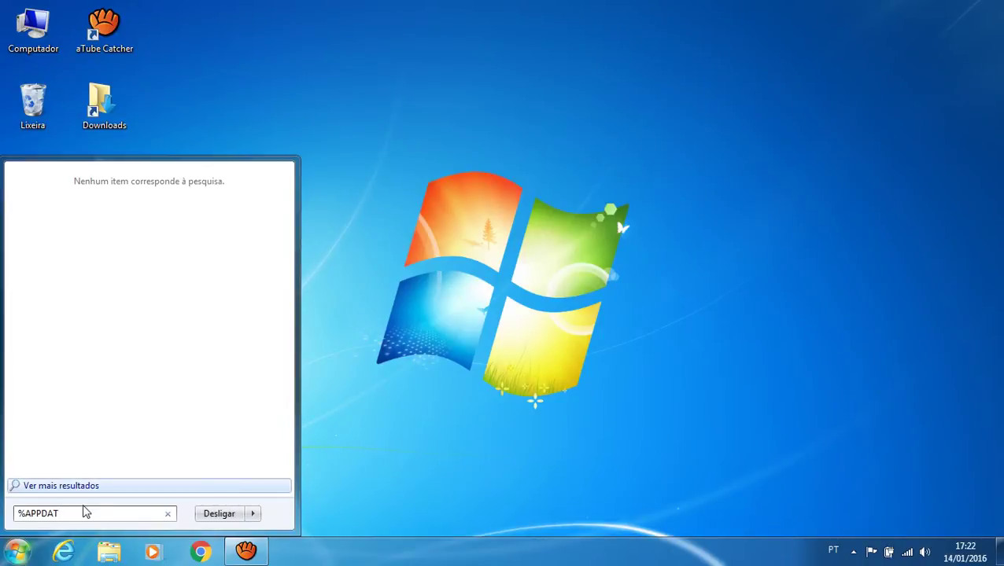
{"action": "type", "text": "A%"}
{"action": "left_click", "coordinate": [68, 191]}
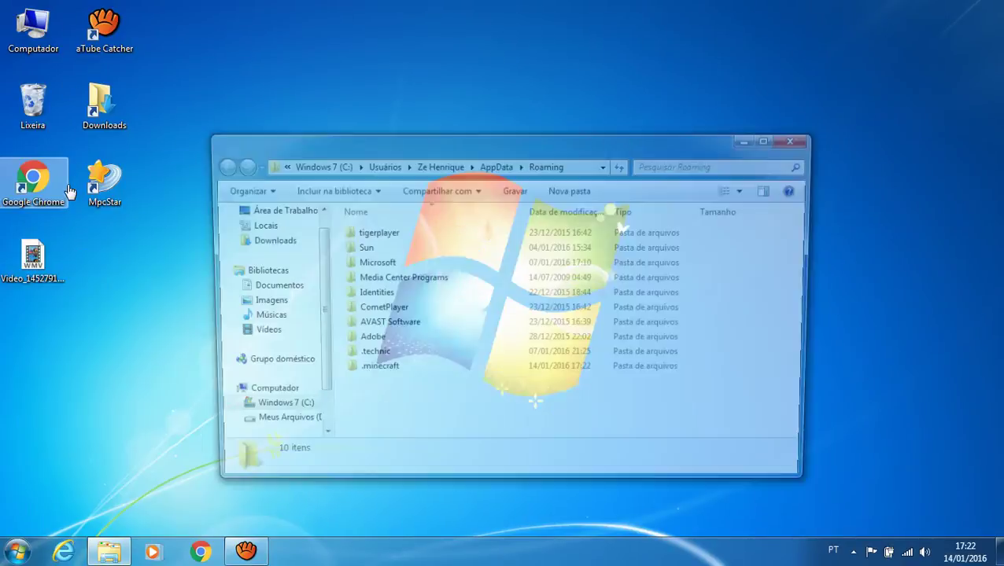
Open the .minecraft folder in Roaming, examine its contents, and close the window
{"action": "left_click", "coordinate": [385, 373]}
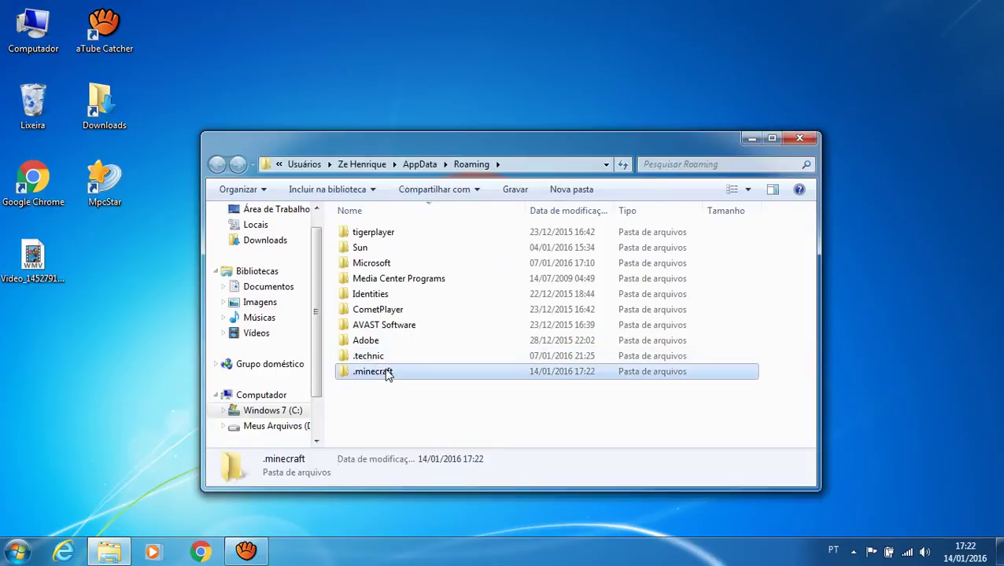
{"action": "double_click", "coordinate": [386, 373]}
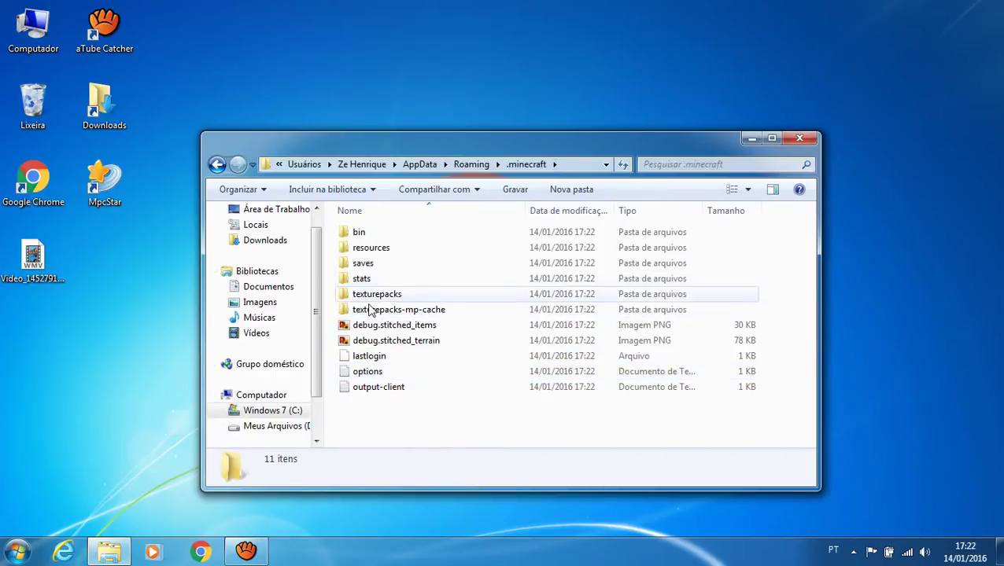
{"action": "left_click_drag", "start_coordinate": [367, 432], "coordinate": [412, 425]}
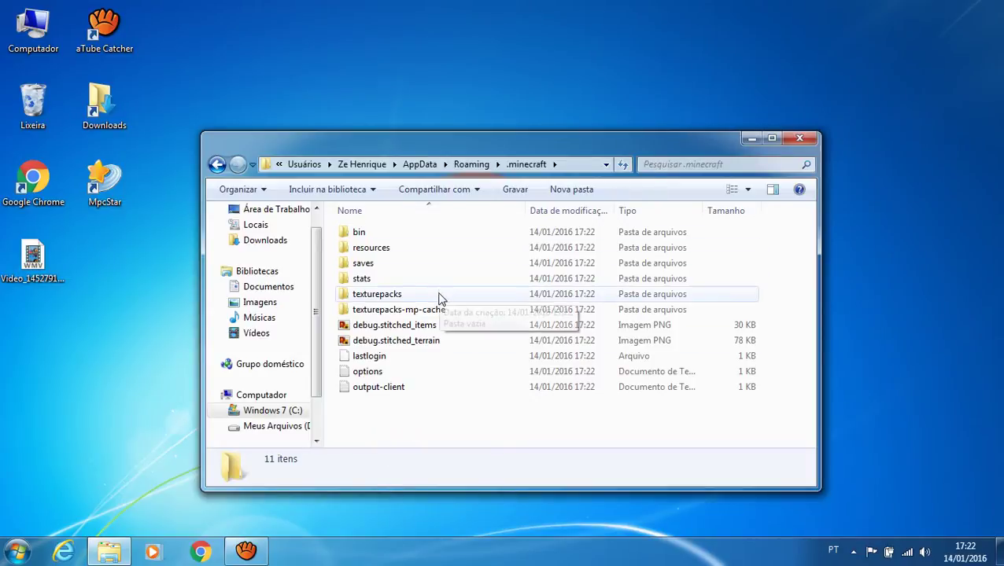
{"action": "left_click", "coordinate": [799, 139]}
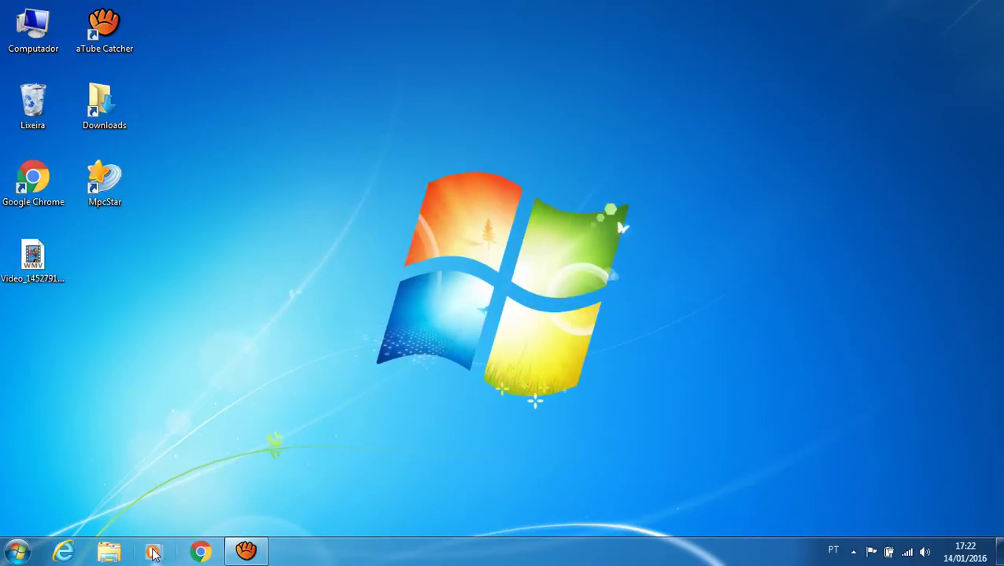
Permanently delete the MinecraftSP application from the Downloads folder
{"action": "left_click", "coordinate": [110, 553]}
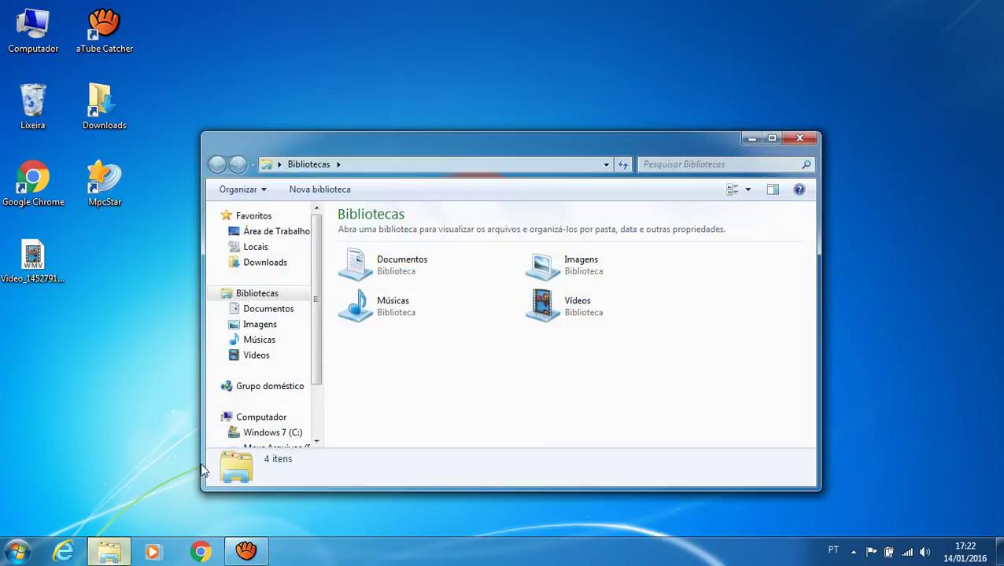
{"action": "left_click", "coordinate": [247, 265]}
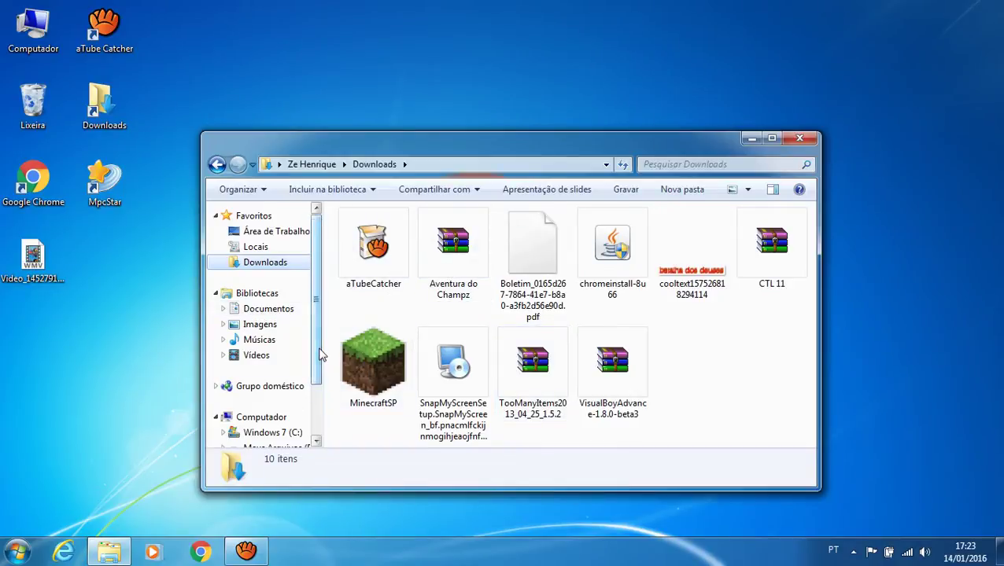
{"action": "scroll", "coordinate": [315, 370], "scroll_direction": "down", "scroll_amount": 2}
{"action": "left_click", "coordinate": [352, 372]}
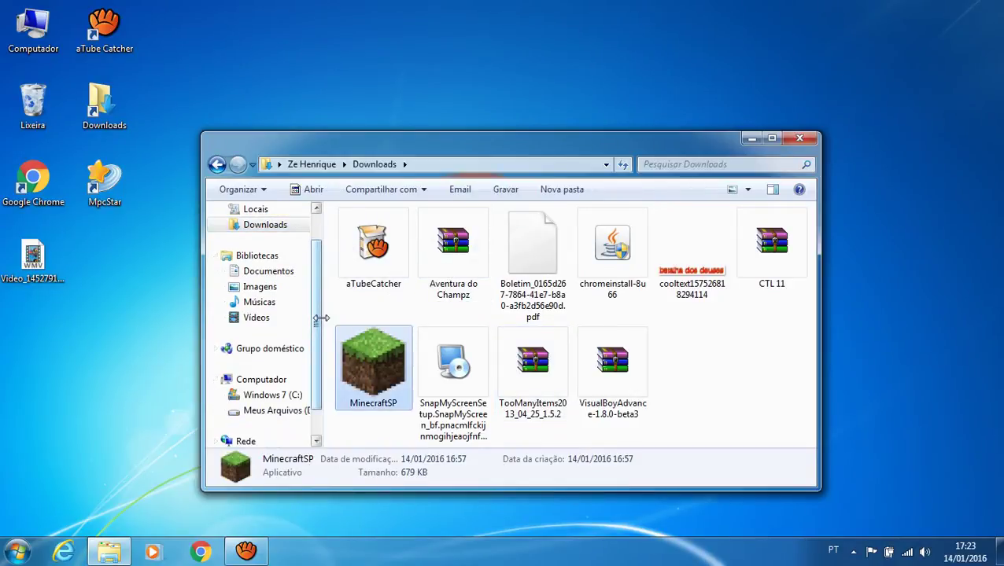
{"action": "key", "text": "shift+Delete"}
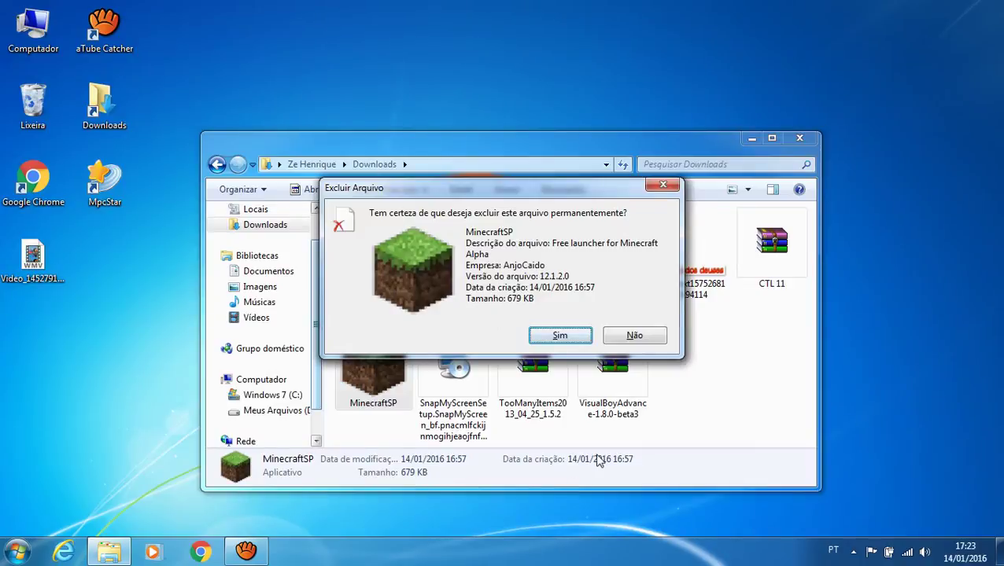
{"action": "left_click", "coordinate": [560, 335]}
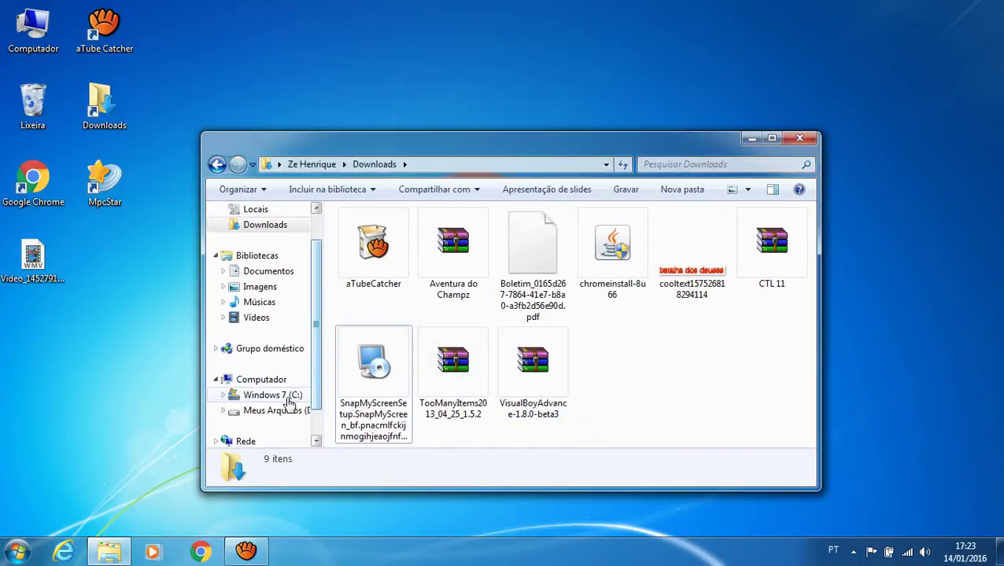
On drive C:, open the modpack-a-era-do-futuro archive from the personal files folder inside Arquivos de Programas
{"action": "left_click", "coordinate": [257, 395]}
{"action": "left_click", "coordinate": [396, 347]}
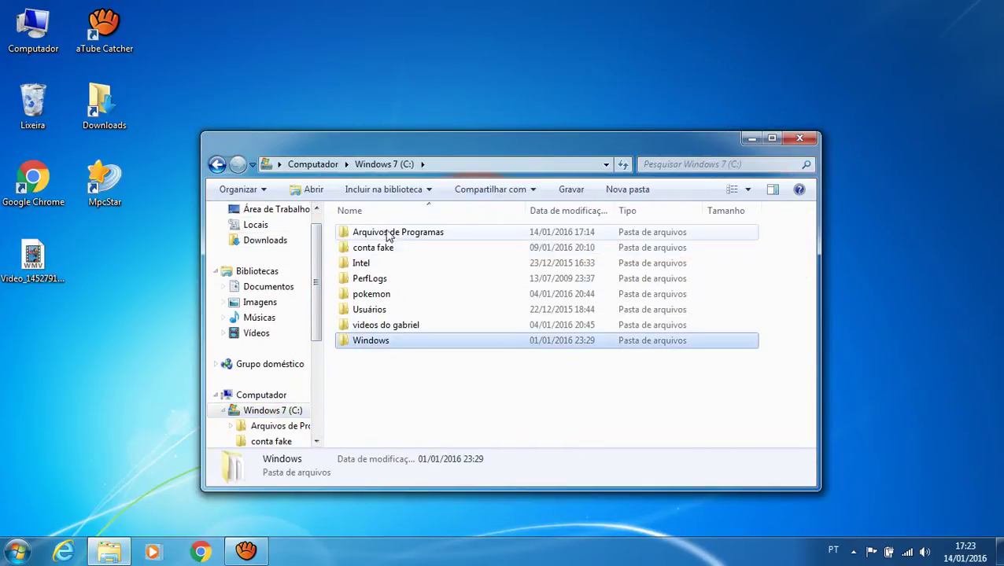
{"action": "double_click", "coordinate": [385, 232]}
{"action": "double_click", "coordinate": [385, 232]}
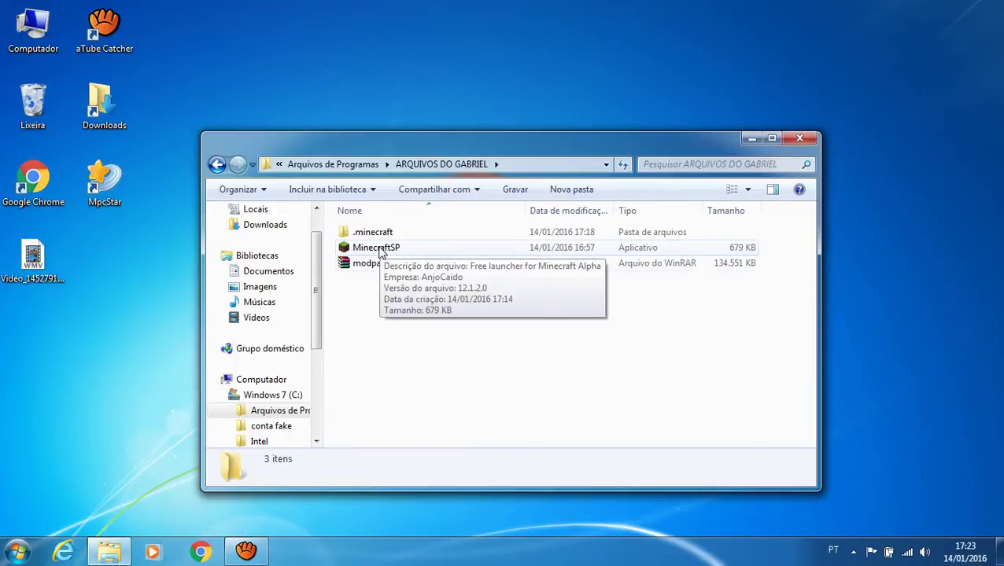
{"action": "double_click", "coordinate": [391, 266]}
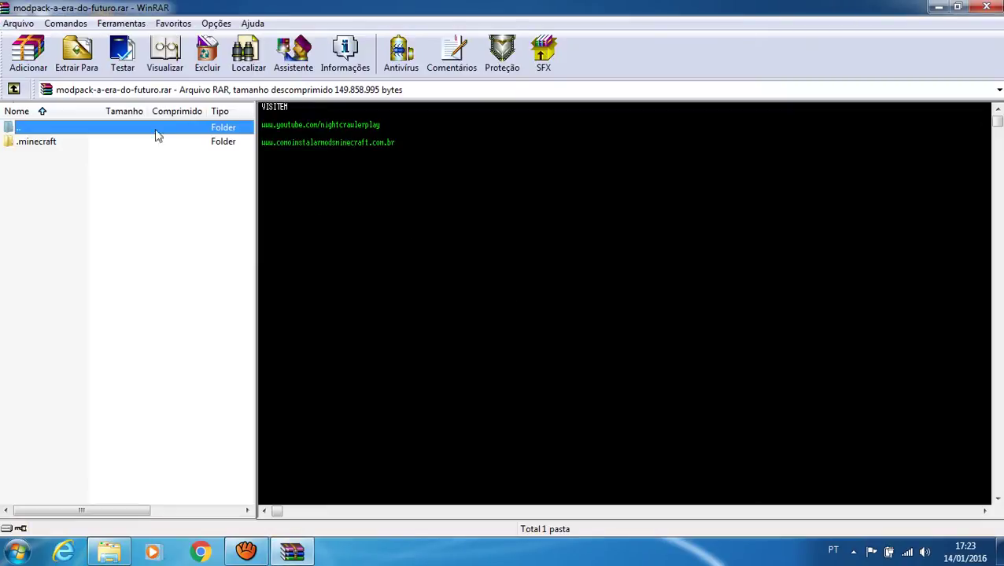
Examine the .minecraft folder and its mods subfolder inside the archive, and return to the archive root
{"action": "double_click", "coordinate": [50, 145]}
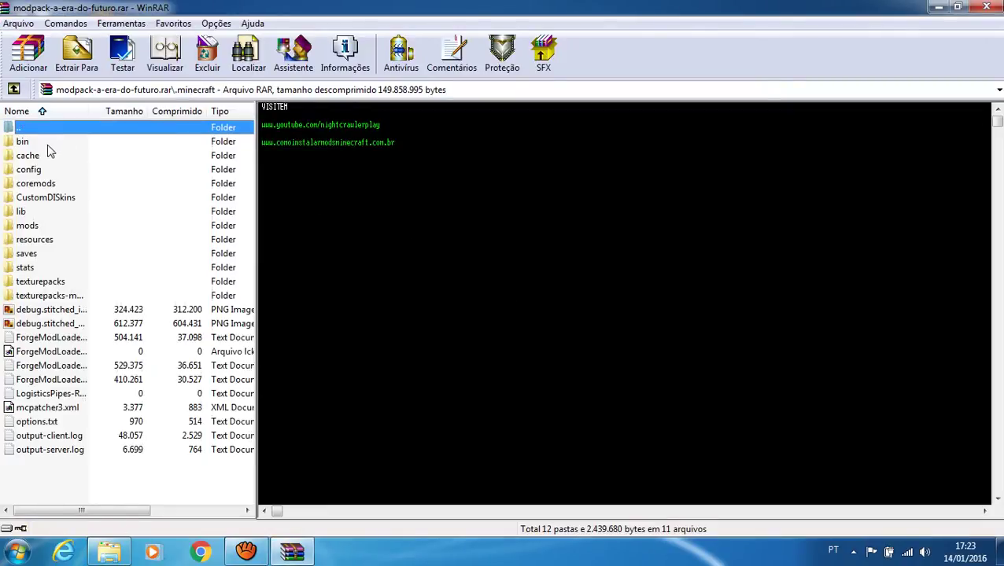
{"action": "double_click", "coordinate": [29, 225]}
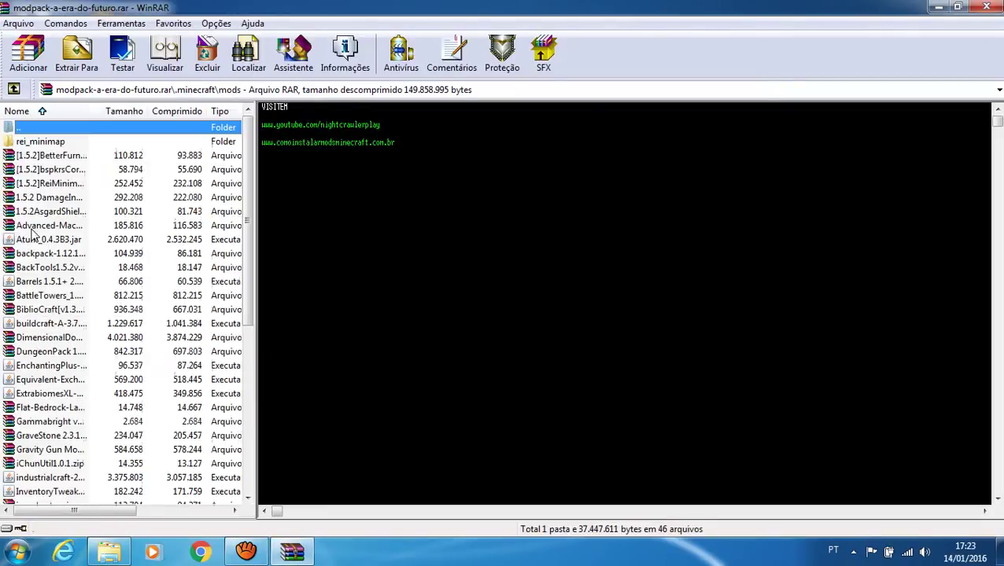
{"action": "left_click", "coordinate": [14, 90]}
{"action": "left_click", "coordinate": [15, 90]}
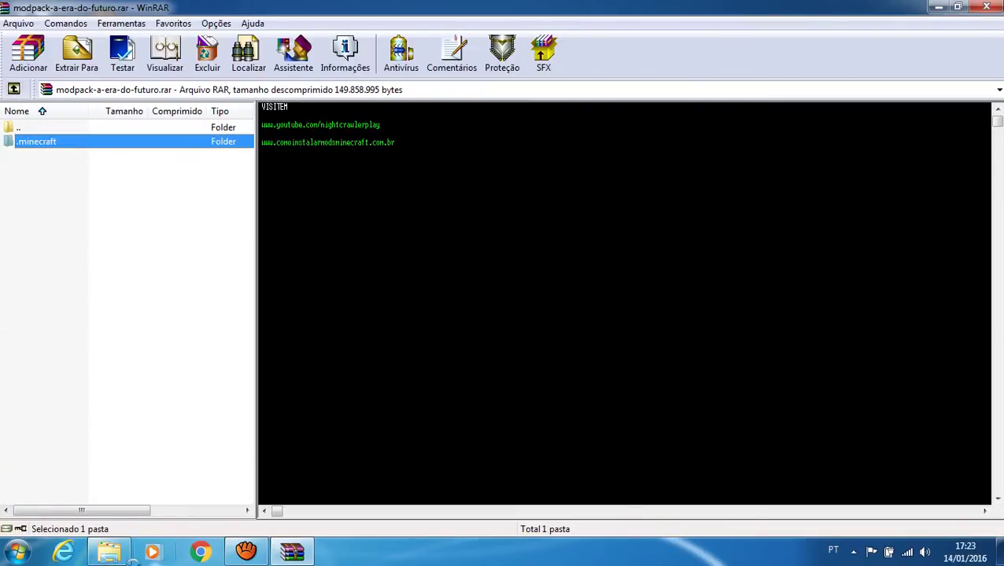
Bring up the file folder window, go back through its history to Bibliotecas, and close it
{"action": "left_click", "coordinate": [108, 553]}
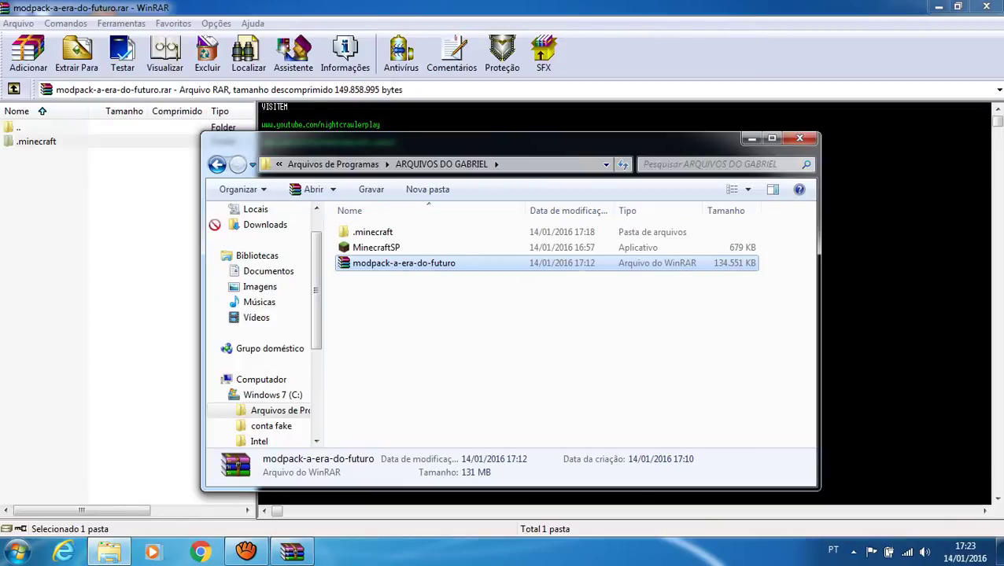
{"action": "left_click", "coordinate": [216, 163]}
{"action": "left_click", "coordinate": [216, 164]}
{"action": "left_click", "coordinate": [216, 164]}
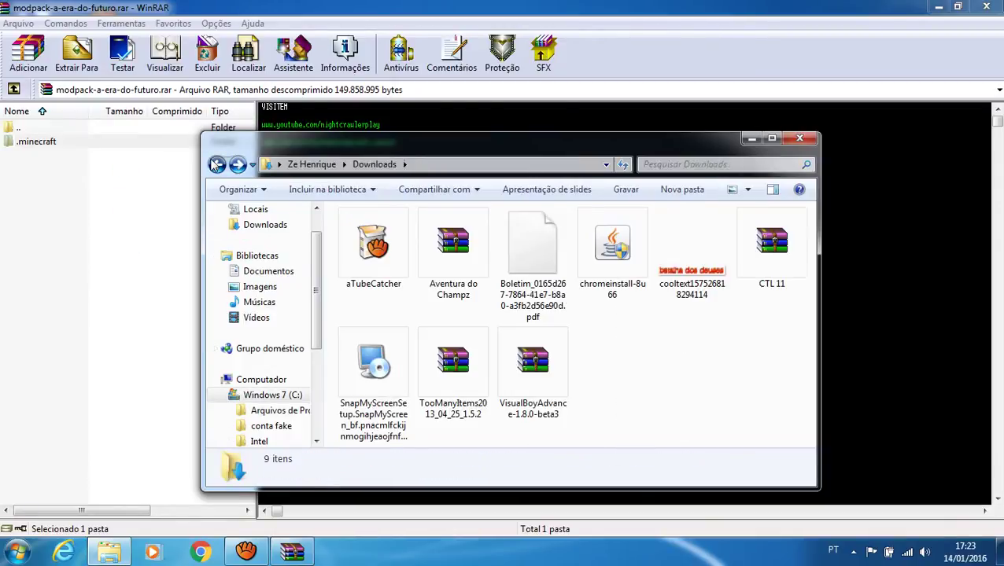
{"action": "left_click", "coordinate": [216, 164]}
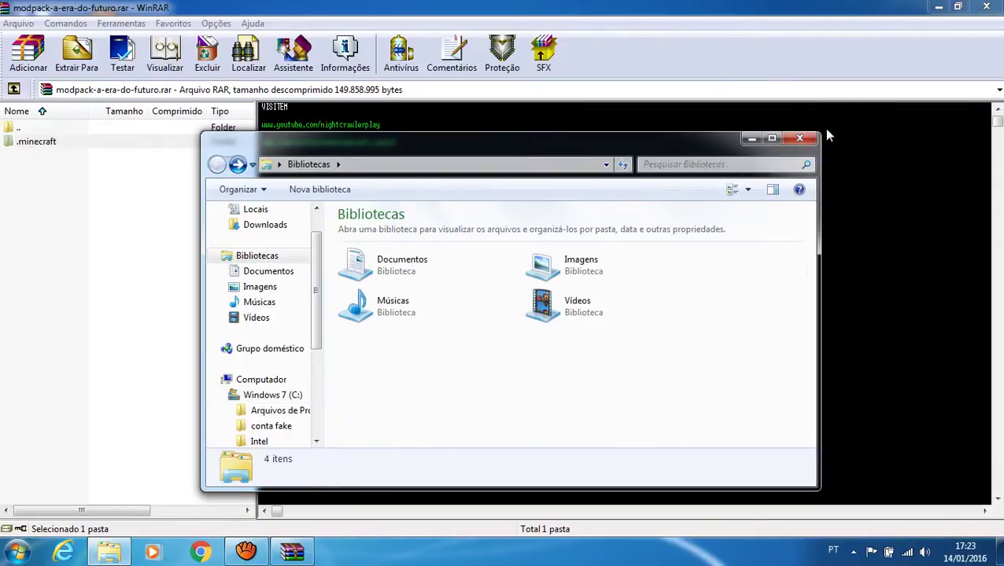
{"action": "left_click", "coordinate": [799, 138]}
Search Windows for %appdata% and open the Roaming folder alongside the archive
{"action": "left_click", "coordinate": [17, 552]}
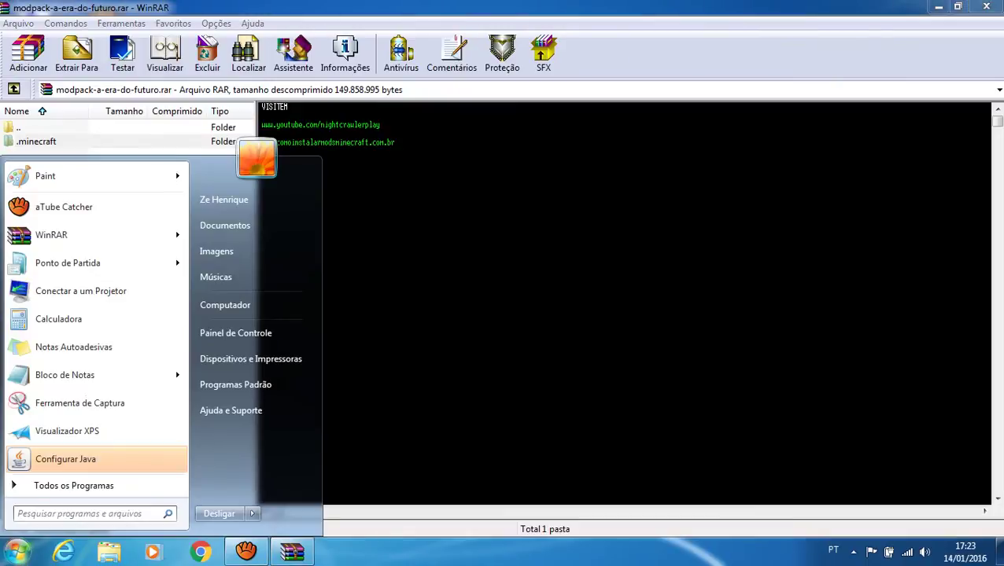
{"action": "type", "text": "%a"}
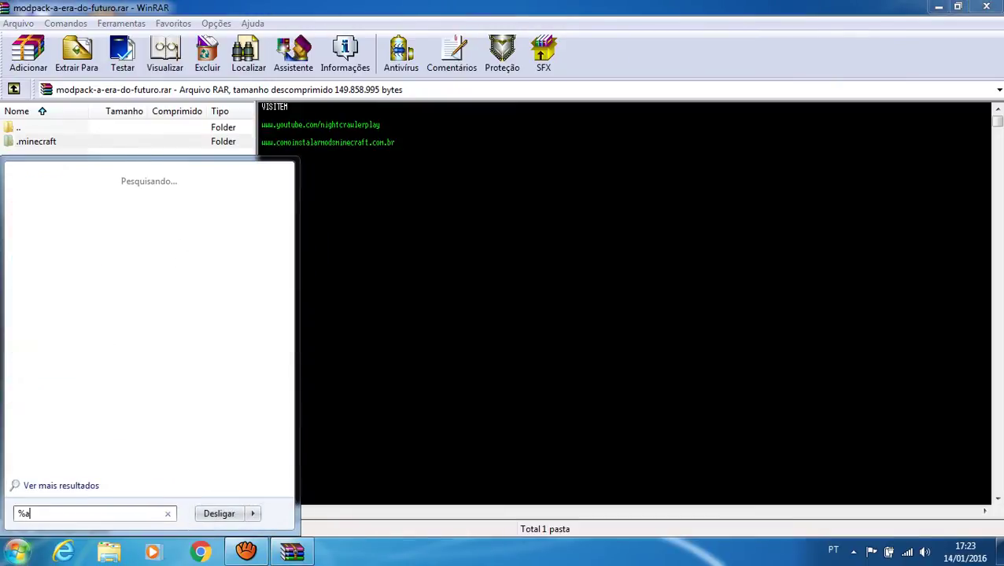
{"action": "type", "text": "ppdata"}
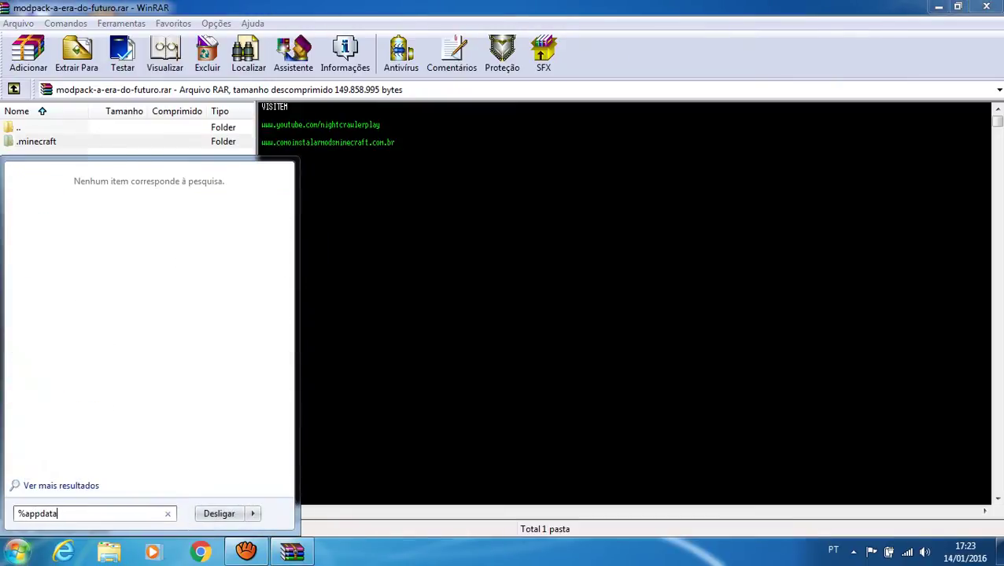
{"action": "type", "text": "%"}
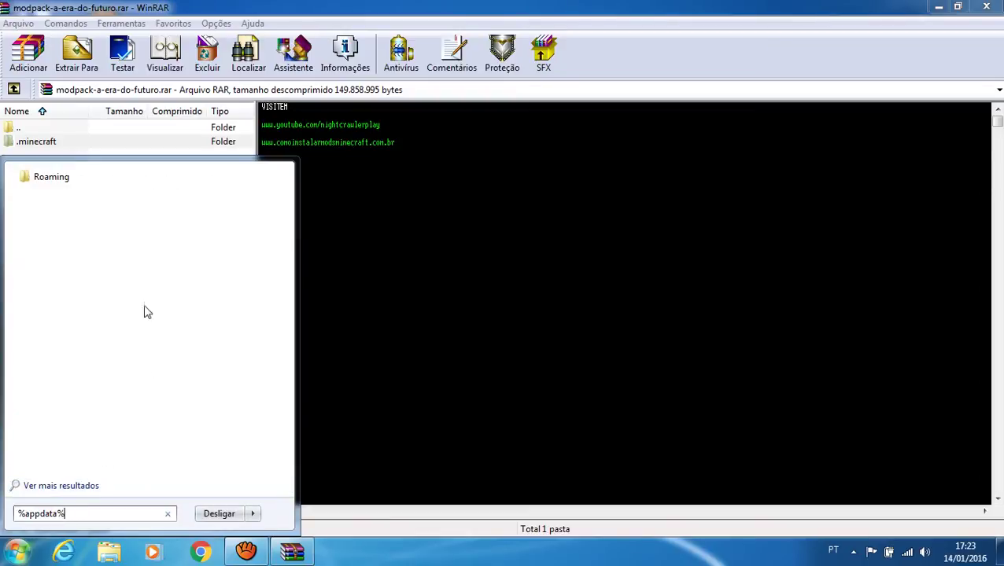
{"action": "left_click", "coordinate": [79, 180]}
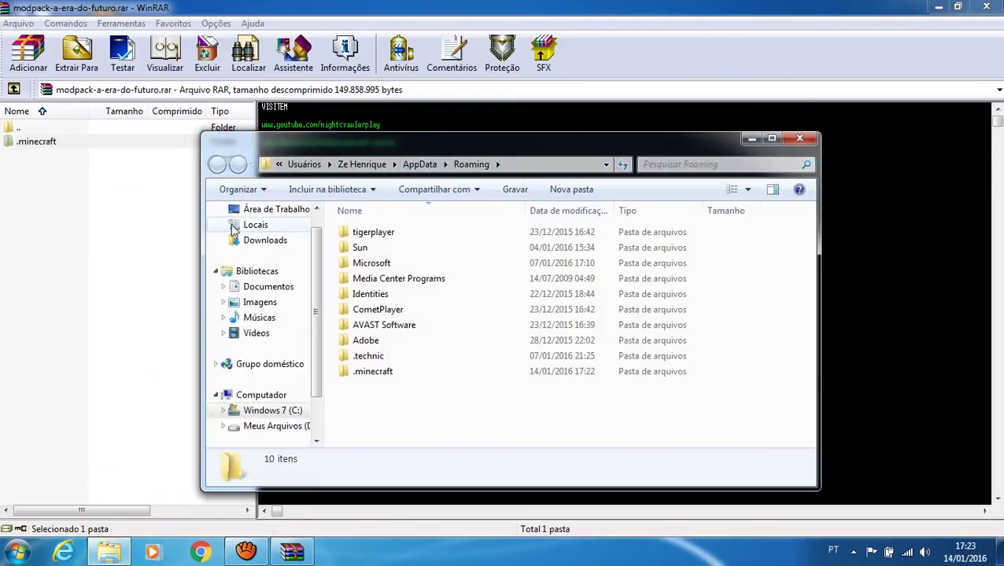
Try to extract the archive's .minecraft folder into Roaming over the existing one, and cancel the transfer at the file conflict
{"action": "left_click_drag", "start_coordinate": [97, 142], "coordinate": [401, 392]}
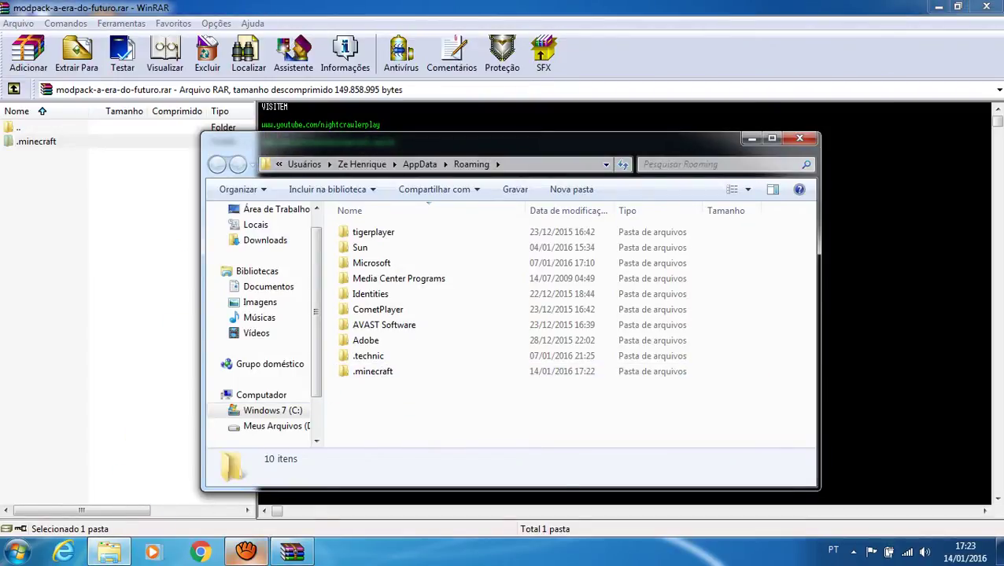
{"action": "mouse_move", "coordinate": [246, 552]}
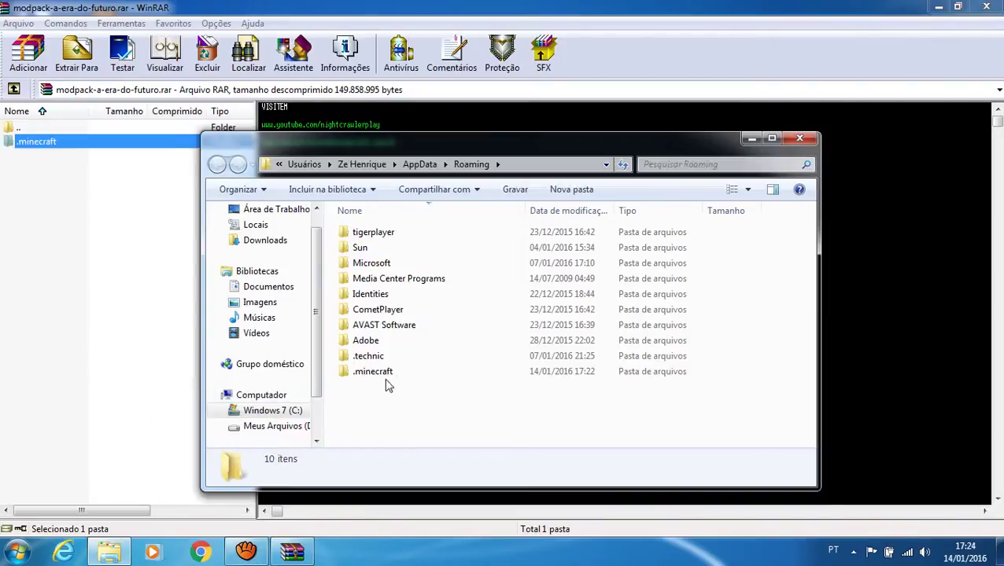
{"action": "left_click", "coordinate": [562, 420]}
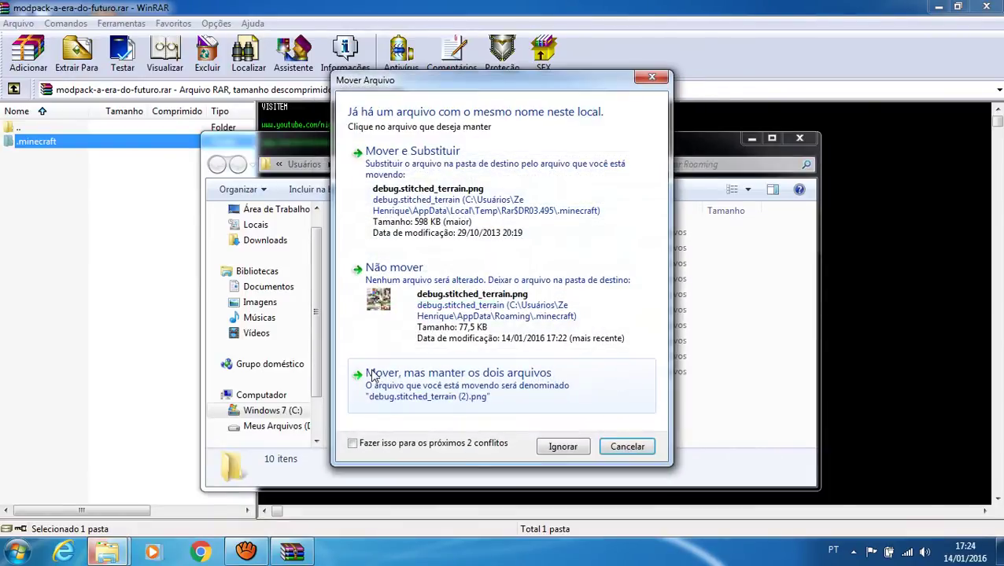
{"action": "left_click", "coordinate": [652, 77]}
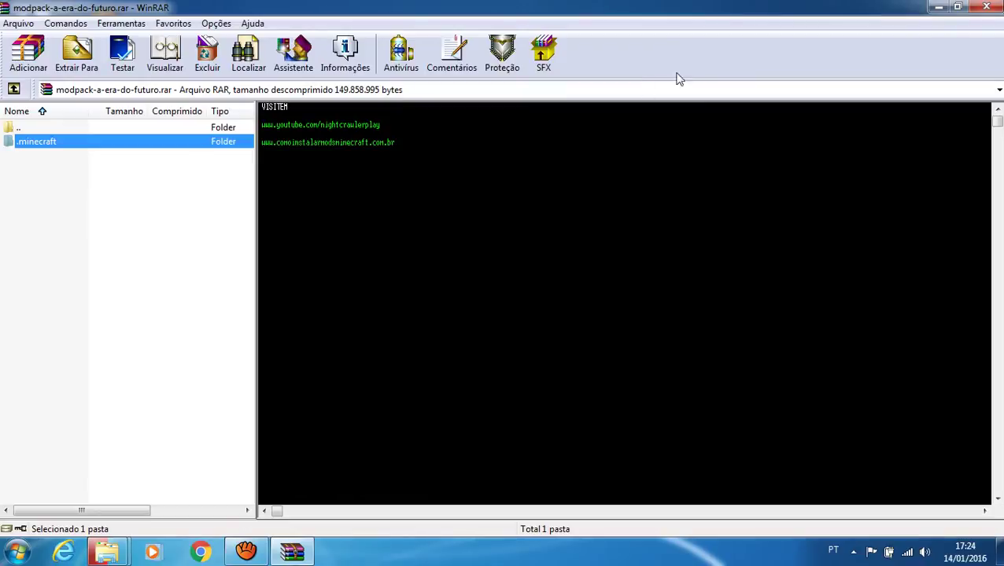
{"action": "left_click", "coordinate": [114, 553]}
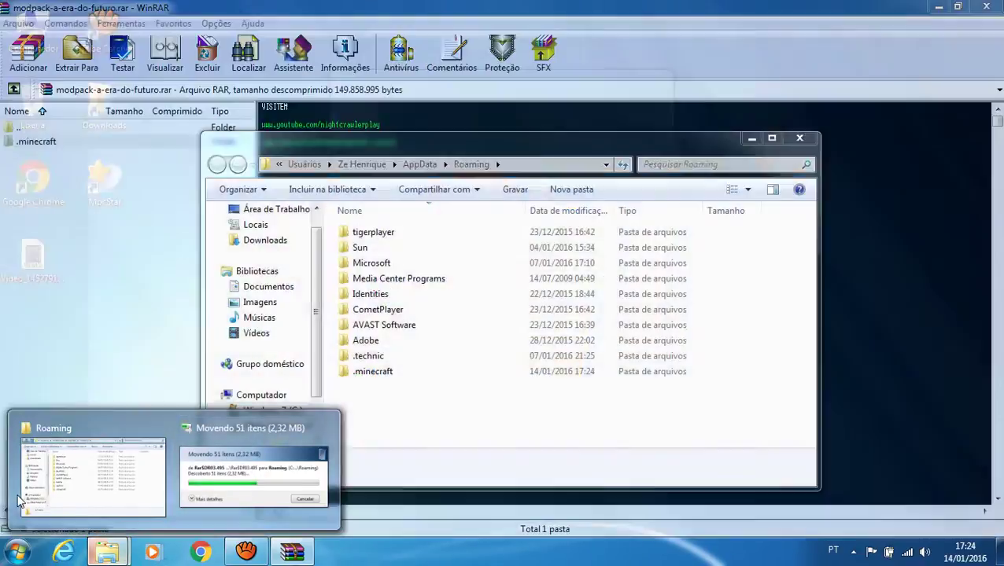
{"action": "left_click", "coordinate": [252, 472]}
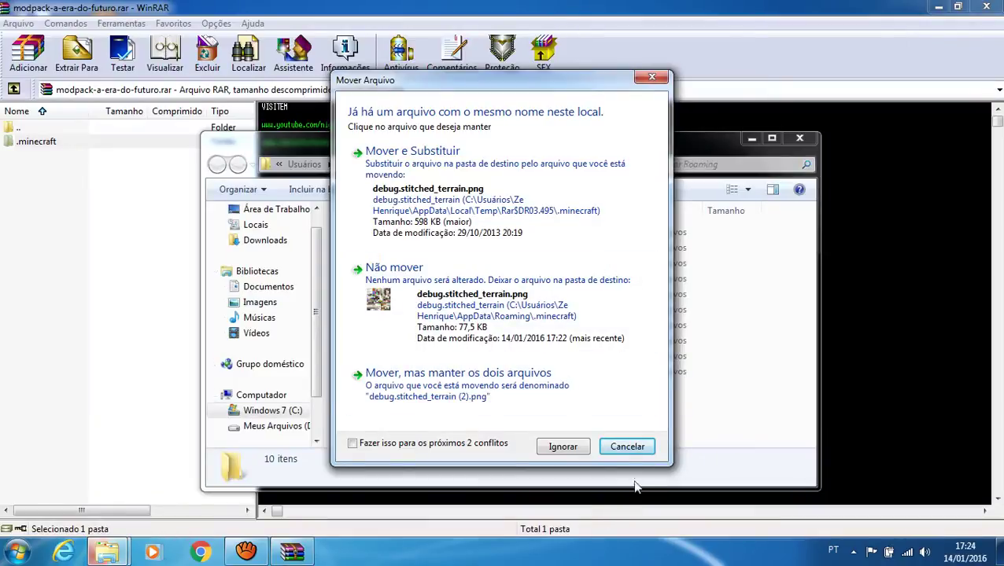
{"action": "left_click", "coordinate": [627, 450]}
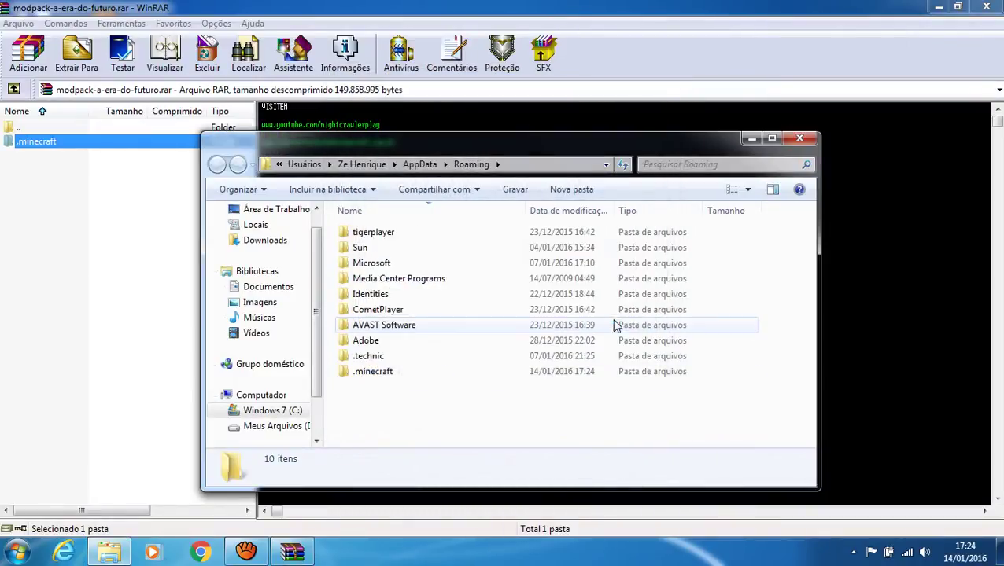
Check the contents of the .minecraft folder in Roaming and permanently delete the folder
{"action": "left_click", "coordinate": [439, 374]}
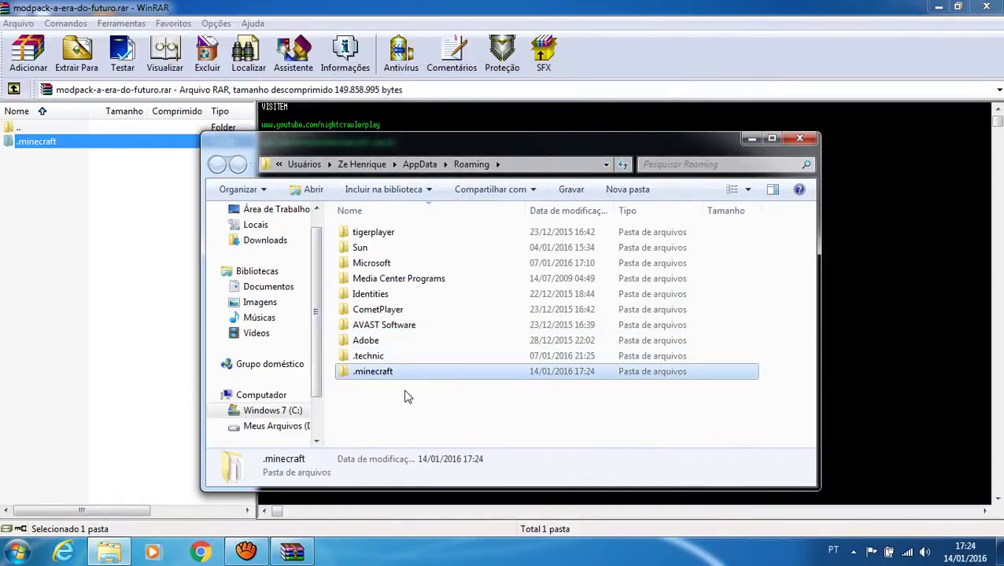
{"action": "key", "text": "Return"}
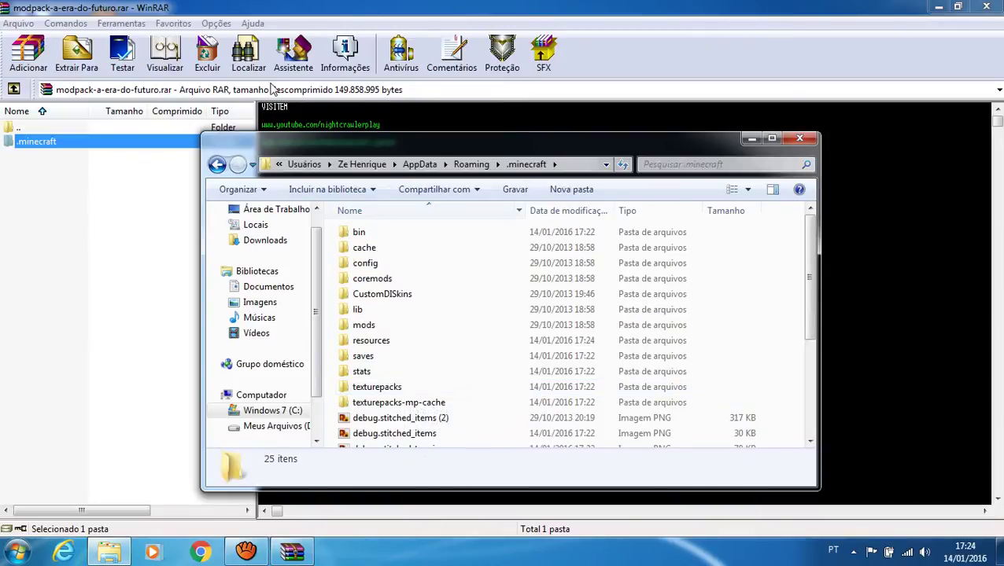
{"action": "left_click", "coordinate": [217, 164]}
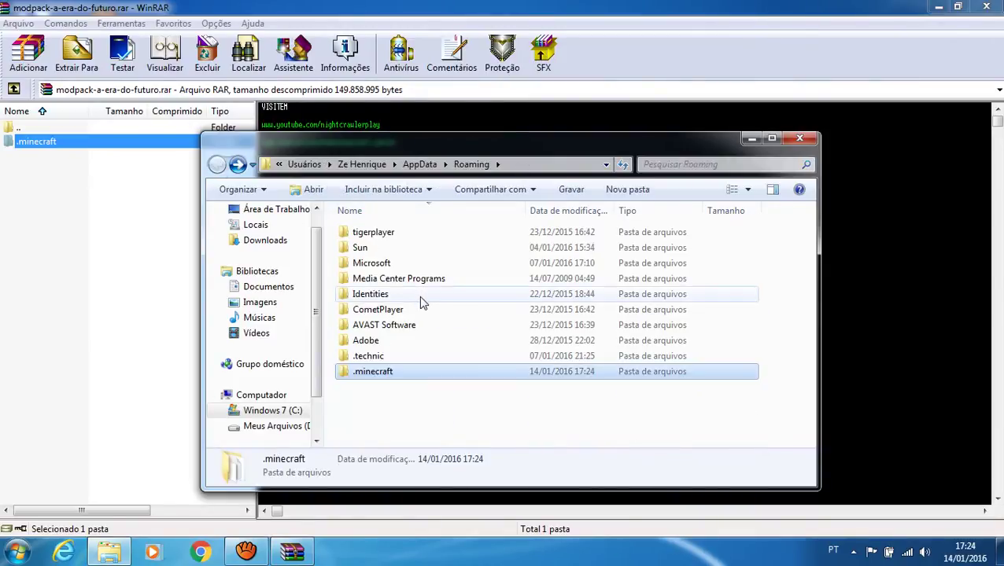
{"action": "key", "text": "shift+Delete"}
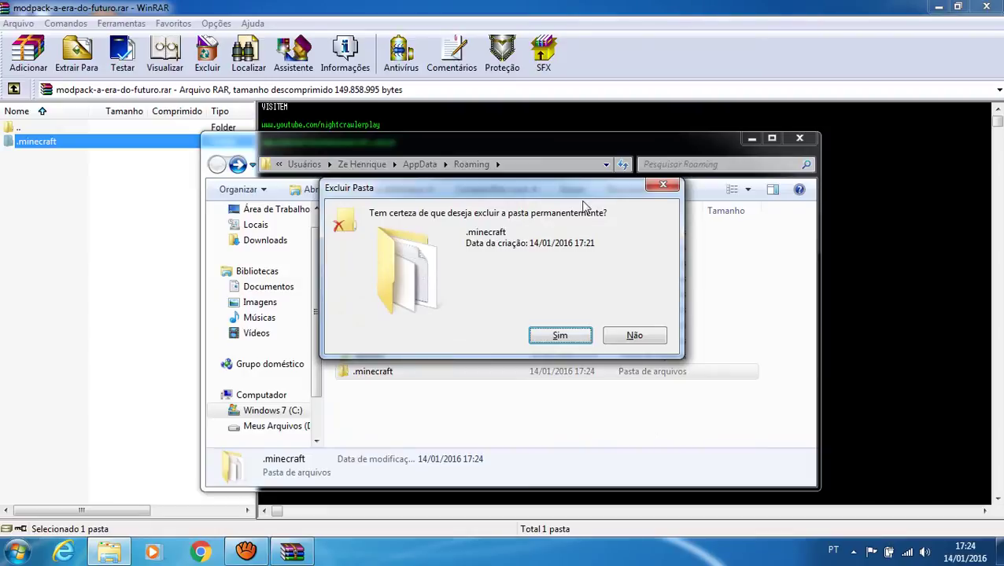
{"action": "left_click", "coordinate": [561, 335]}
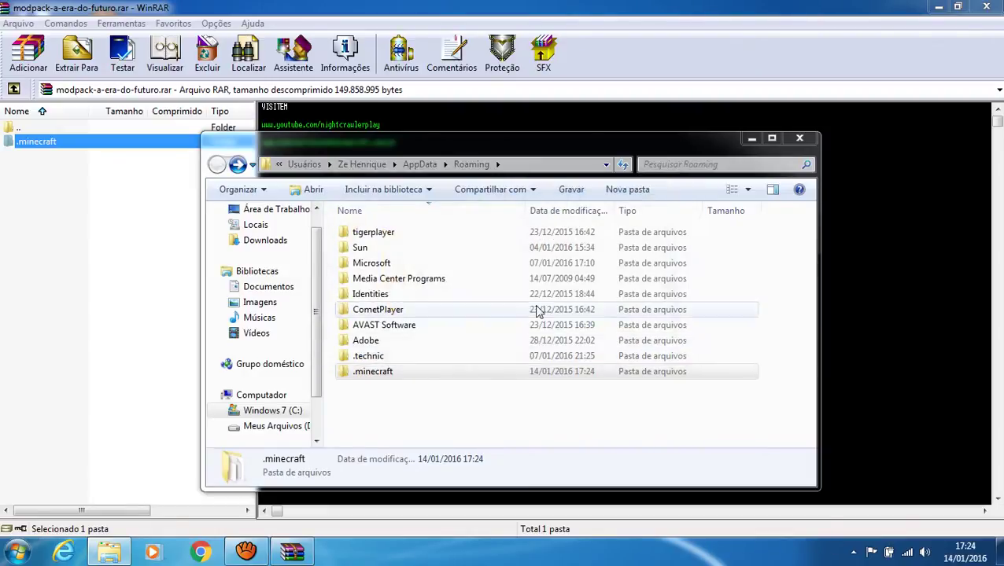
Extract the .minecraft folder from the modpack-a-era-do-futuro archive into Roaming and switch back to the folder window
{"action": "left_click", "coordinate": [66, 147]}
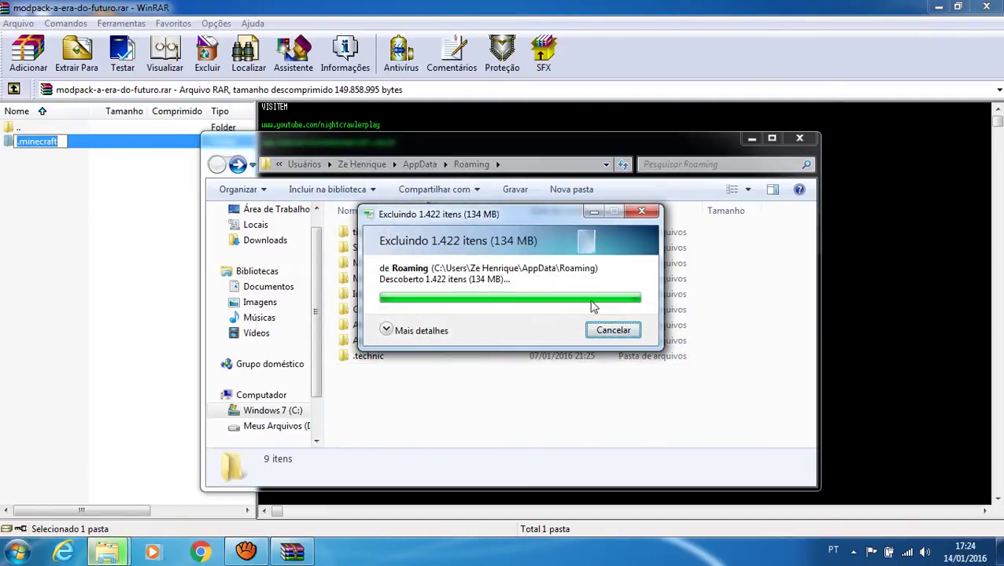
{"action": "left_click", "coordinate": [87, 145]}
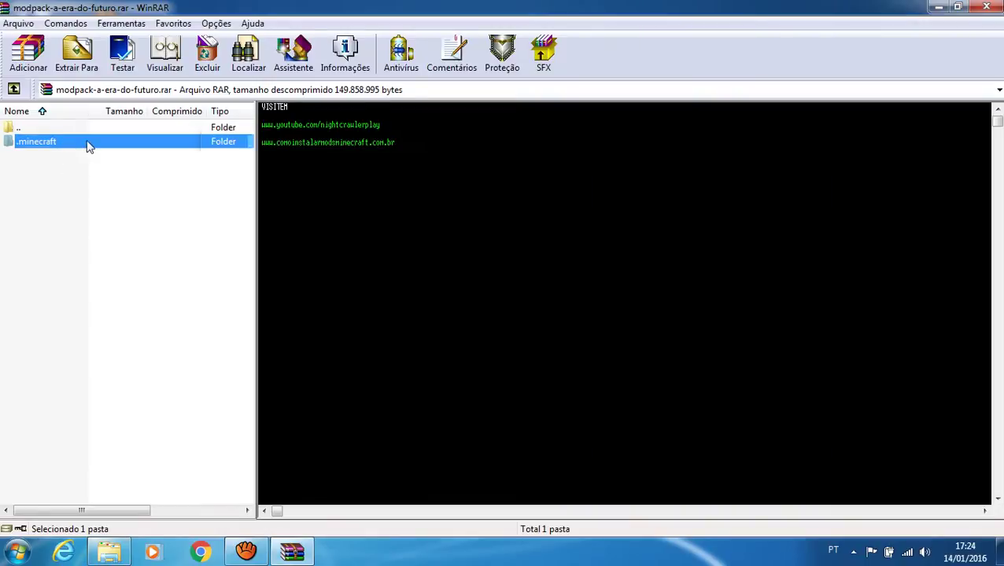
{"action": "left_click_drag", "start_coordinate": [312, 379], "coordinate": [376, 339]}
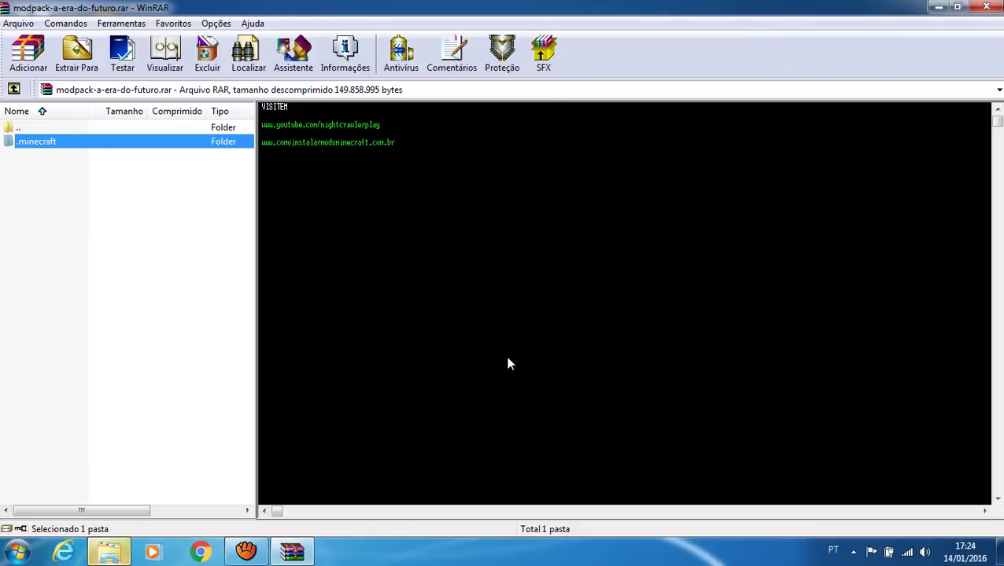
{"action": "left_click", "coordinate": [108, 552]}
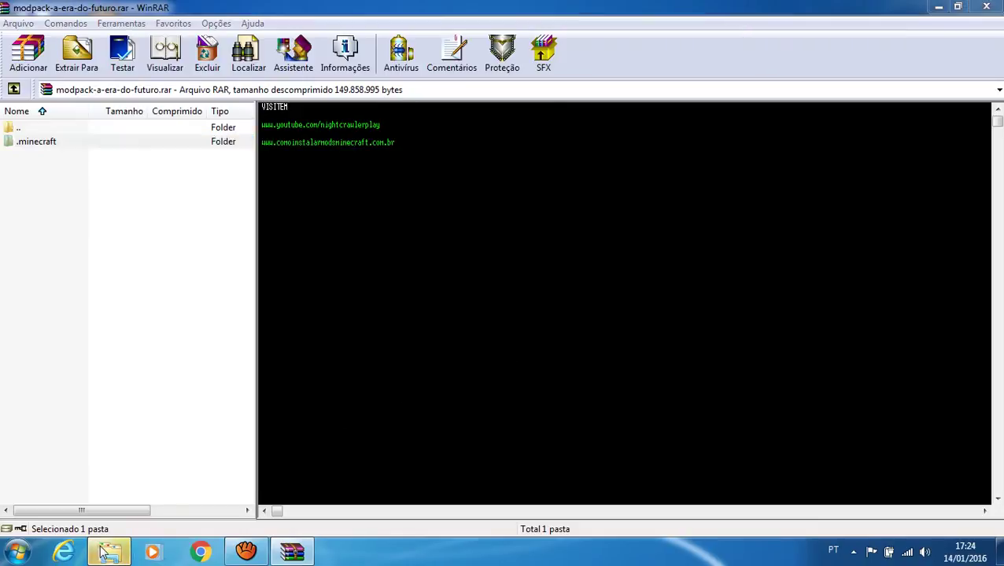
Permanently delete everything in the mods folder inside Roaming's .minecraft folder, including the rei_minimap subfolder
{"action": "double_click", "coordinate": [374, 370]}
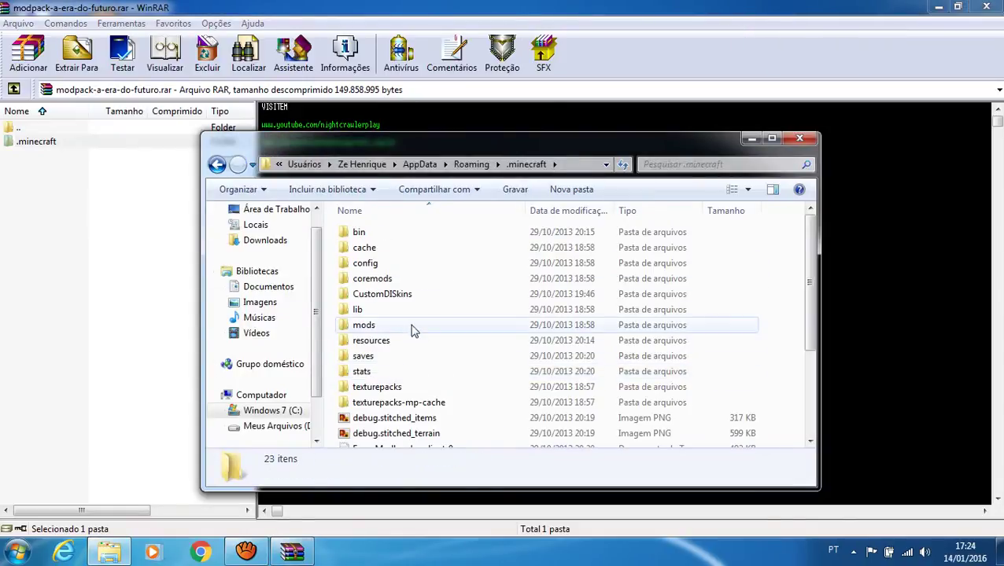
{"action": "double_click", "coordinate": [363, 325]}
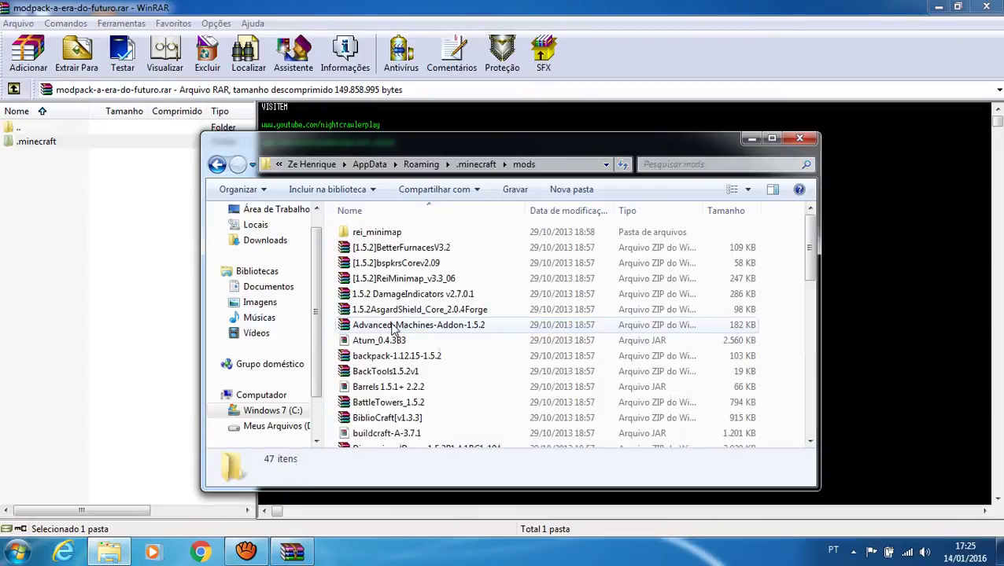
{"action": "left_click", "coordinate": [427, 232]}
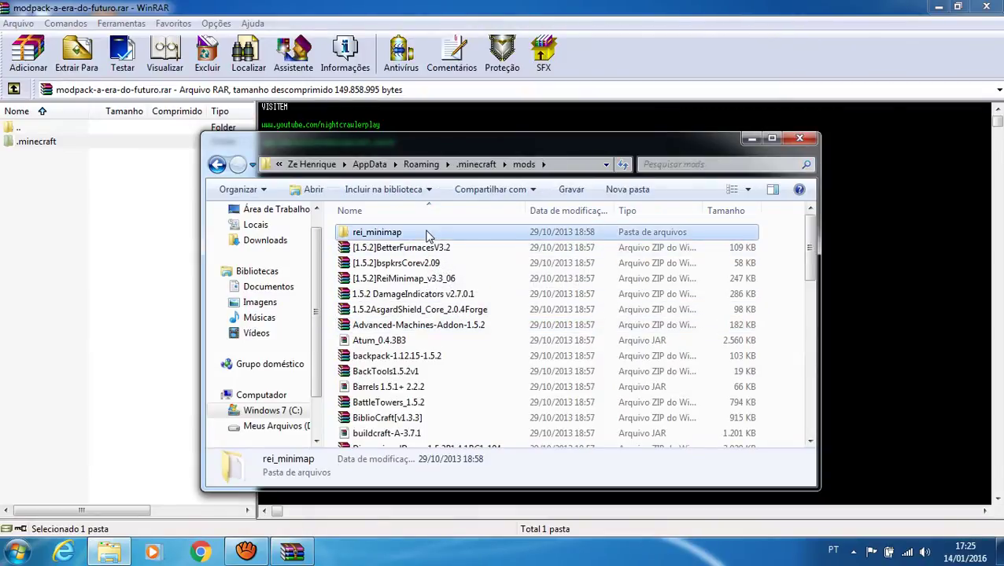
{"action": "key", "text": "shift+Down"}
{"action": "key", "text": "shift+Down"}
{"action": "key", "text": "shift+Down"}
{"action": "key", "text": "shift+Down"}
{"action": "key", "text": "shift+Down"}
{"action": "key", "text": "shift+Down"}
{"action": "key", "text": "shift+Down"}
{"action": "key", "text": "shift+Down"}
{"action": "key", "text": "shift+Down"}
{"action": "key", "text": "shift+Down"}
{"action": "key", "text": "shift+Down"}
{"action": "key", "text": "shift+Down"}
{"action": "key", "text": "shift+Down"}
{"action": "key", "text": "shift+Down"}
{"action": "key", "text": "shift+Down"}
{"action": "key", "text": "shift+Down"}
{"action": "key", "text": "shift+Down"}
{"action": "key", "text": "shift+Down"}
{"action": "key", "text": "shift+Down"}
{"action": "key", "text": "shift+Down"}
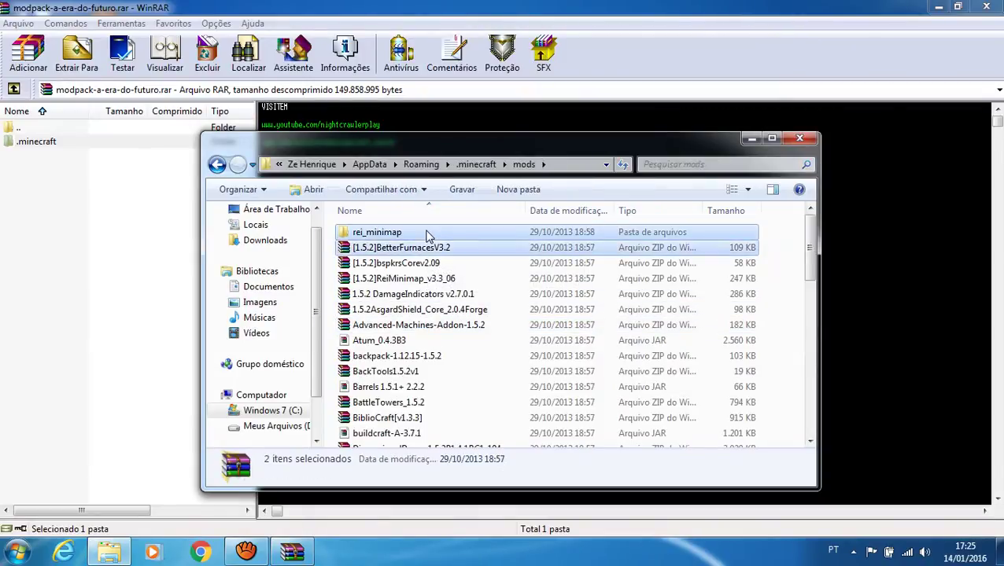
{"action": "key", "text": "shift+Down"}
{"action": "key", "text": "shift+Down"}
{"action": "key", "text": "shift+Down"}
{"action": "key", "text": "shift+Down"}
{"action": "key", "text": "shift+Down"}
{"action": "key", "text": "shift+Down"}
{"action": "key", "text": "shift+Down"}
{"action": "key", "text": "shift+Down"}
{"action": "key", "text": "shift+Down"}
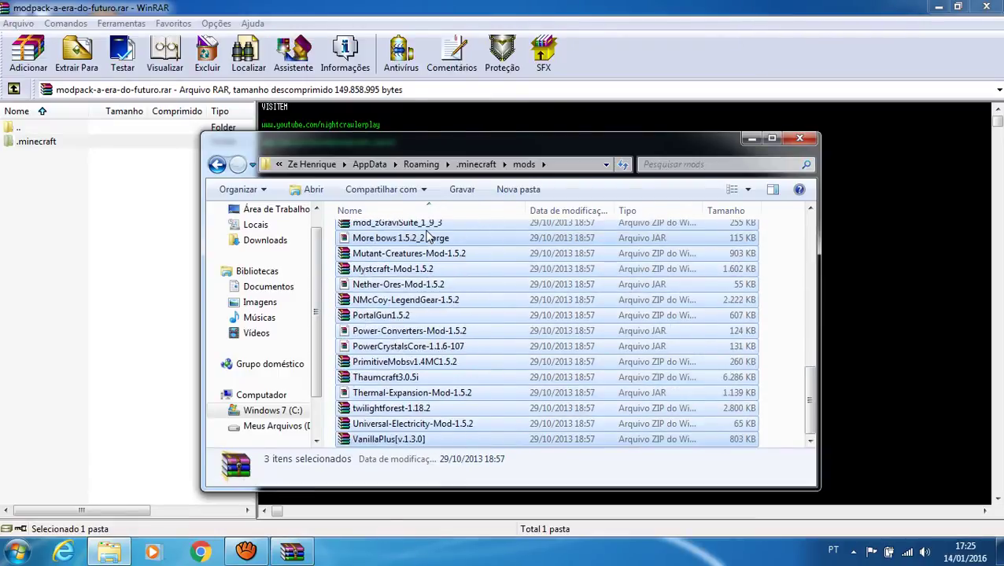
{"action": "key", "text": "shift+Delete"}
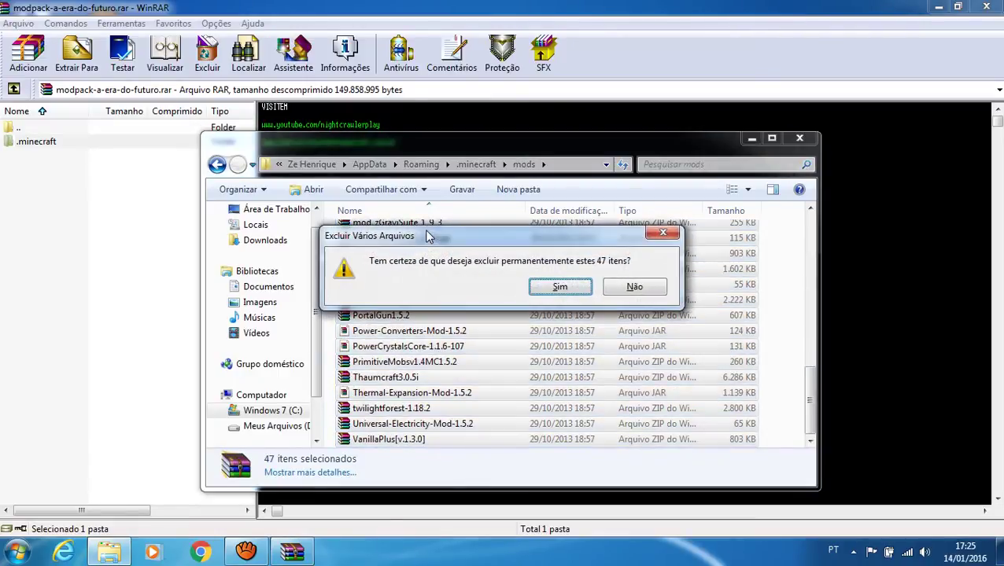
{"action": "left_click", "coordinate": [556, 288]}
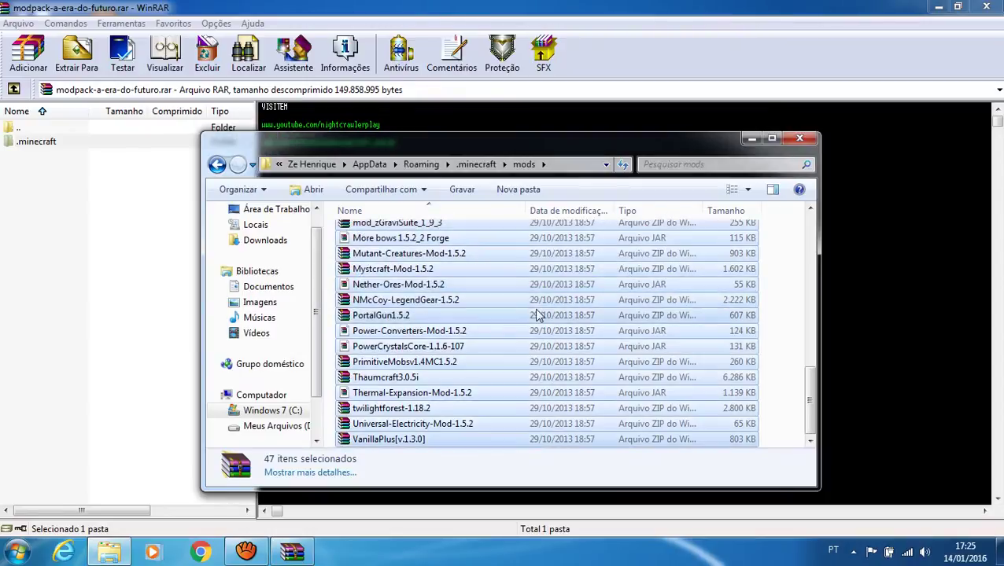
Extract Gammabright v1.7 [MC 1.5.2] from the archive's .minecraft\mods into the emptied mods folder, unpack it there and close both windows
{"action": "double_click", "coordinate": [146, 144]}
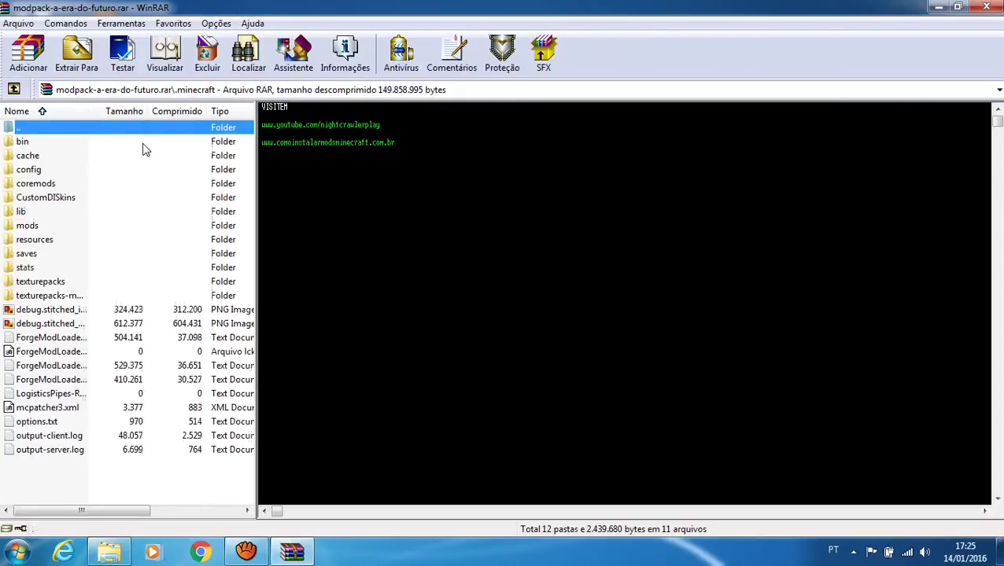
{"action": "double_click", "coordinate": [44, 223]}
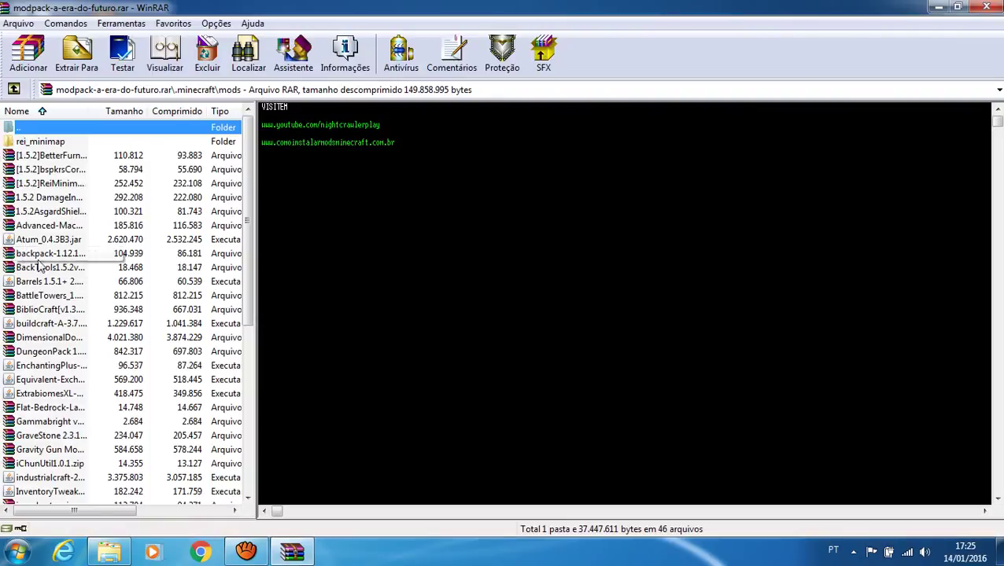
{"action": "left_click", "coordinate": [45, 422]}
{"action": "left_click_drag", "start_coordinate": [67, 470], "coordinate": [419, 235]}
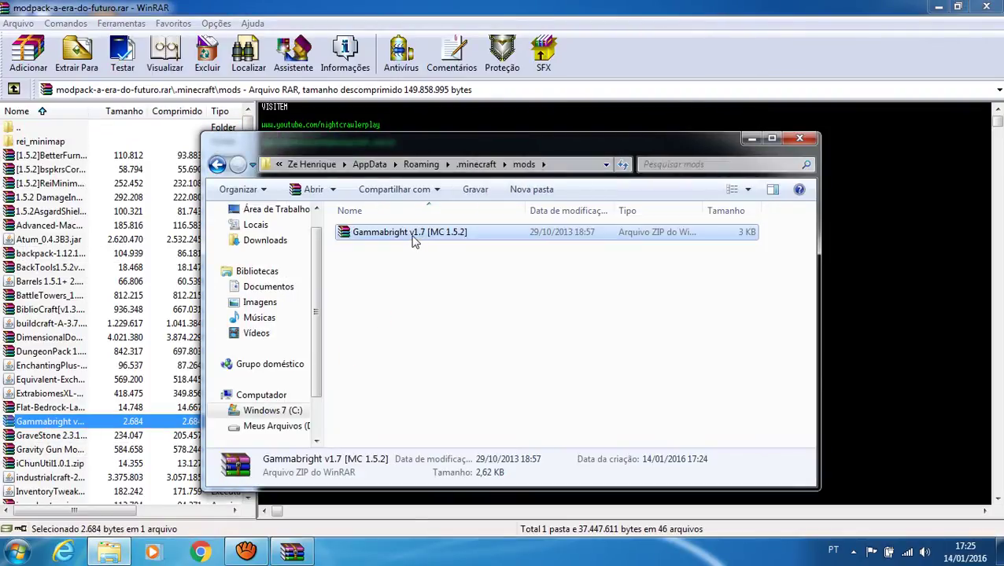
{"action": "right_click", "coordinate": [410, 236]}
{"action": "left_click", "coordinate": [448, 279]}
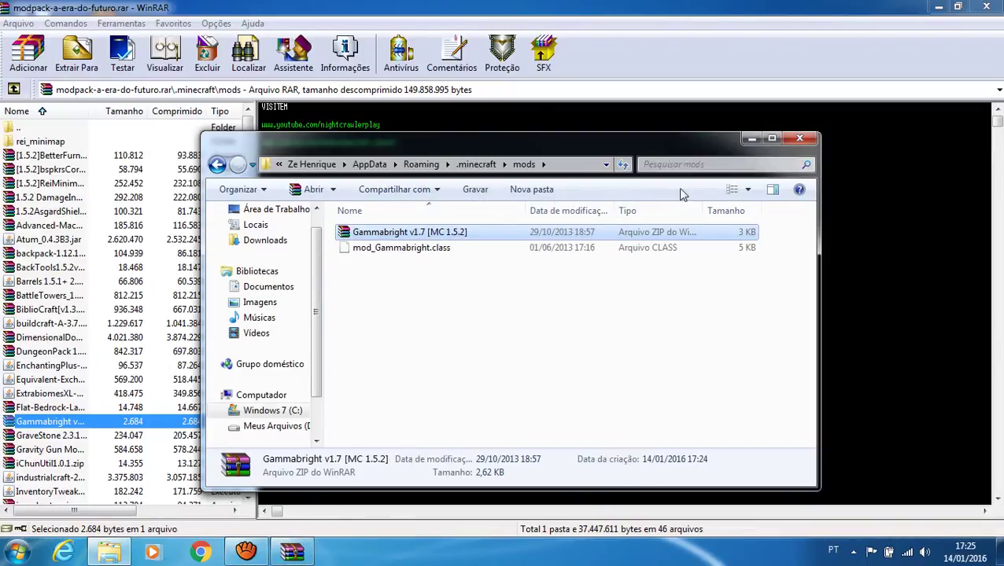
{"action": "left_click", "coordinate": [799, 138]}
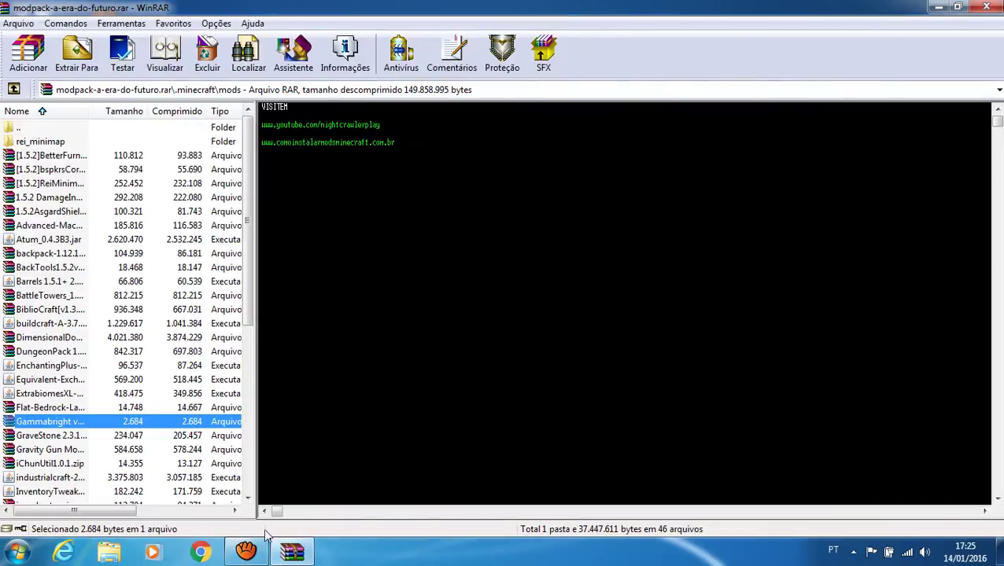
{"action": "left_click", "coordinate": [987, 7]}
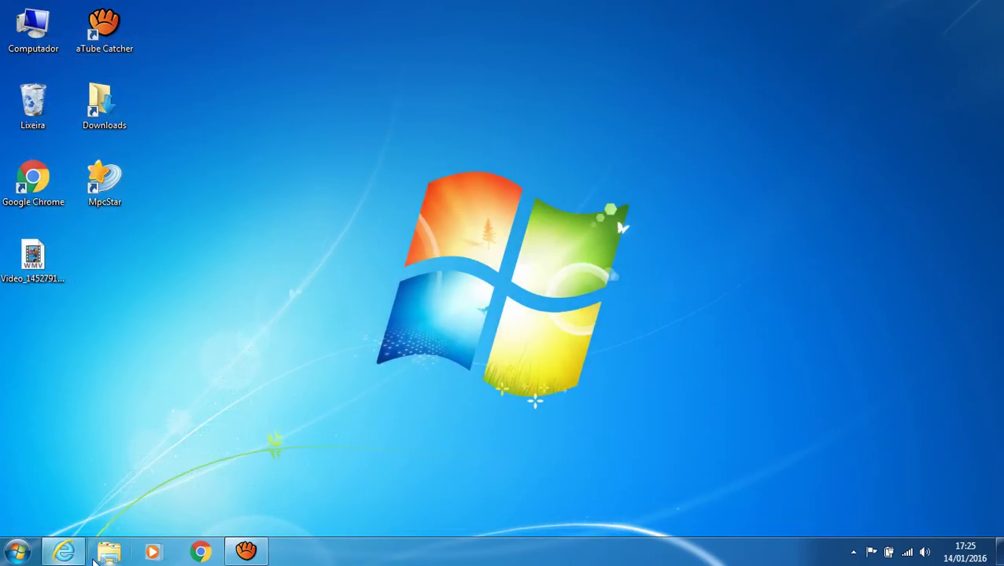
Run MinecraftSP from its folder in Arquivos de Programas, enter the game without a username to test the mod, and close everything
{"action": "left_click", "coordinate": [102, 553]}
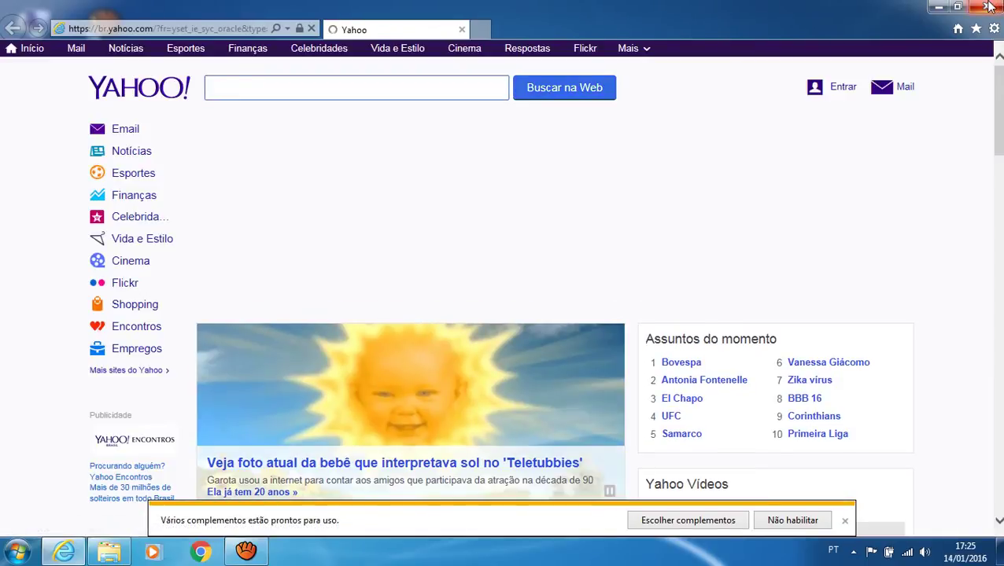
{"action": "left_click", "coordinate": [108, 552]}
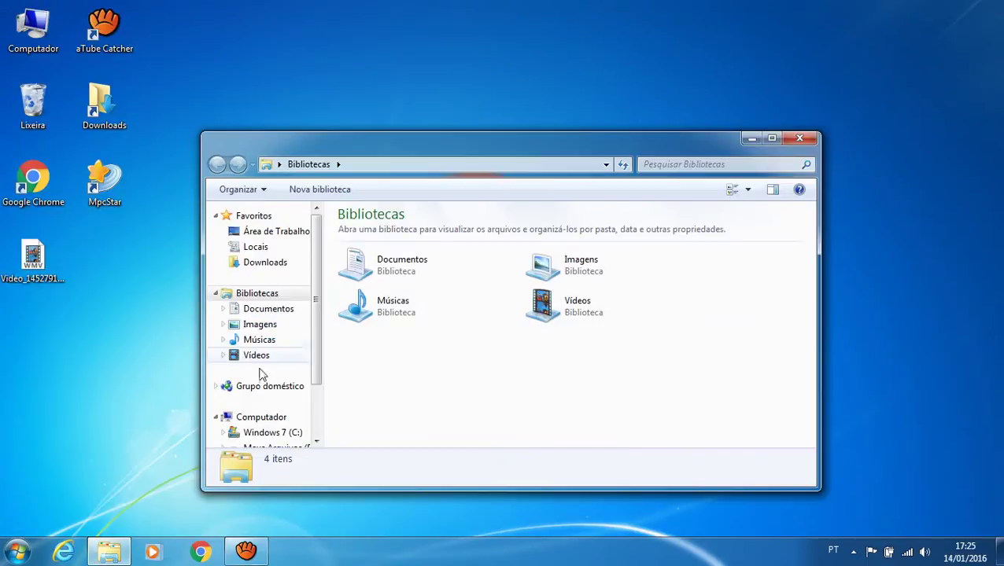
{"action": "left_click", "coordinate": [272, 433]}
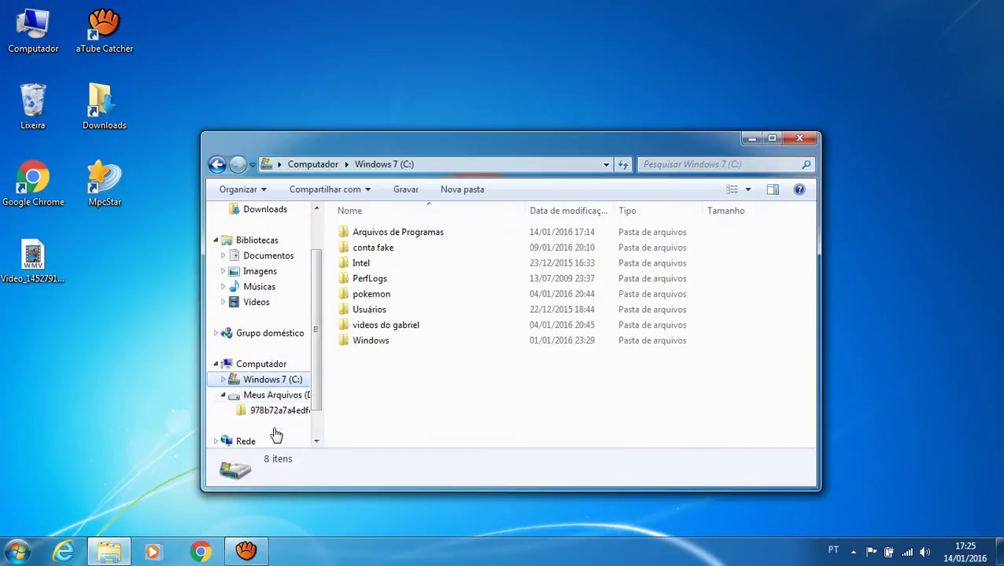
{"action": "double_click", "coordinate": [454, 237]}
{"action": "double_click", "coordinate": [453, 239]}
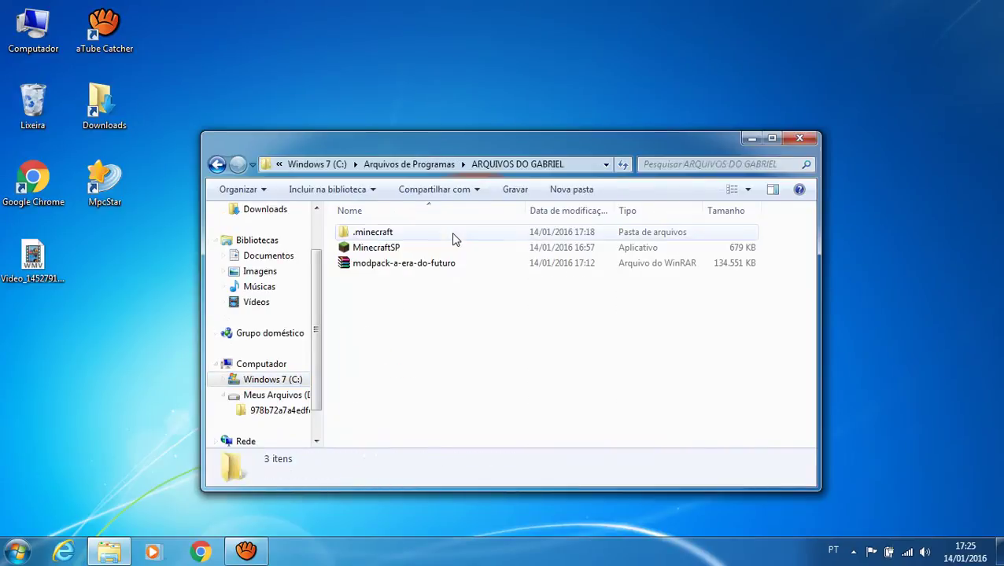
{"action": "double_click", "coordinate": [386, 248]}
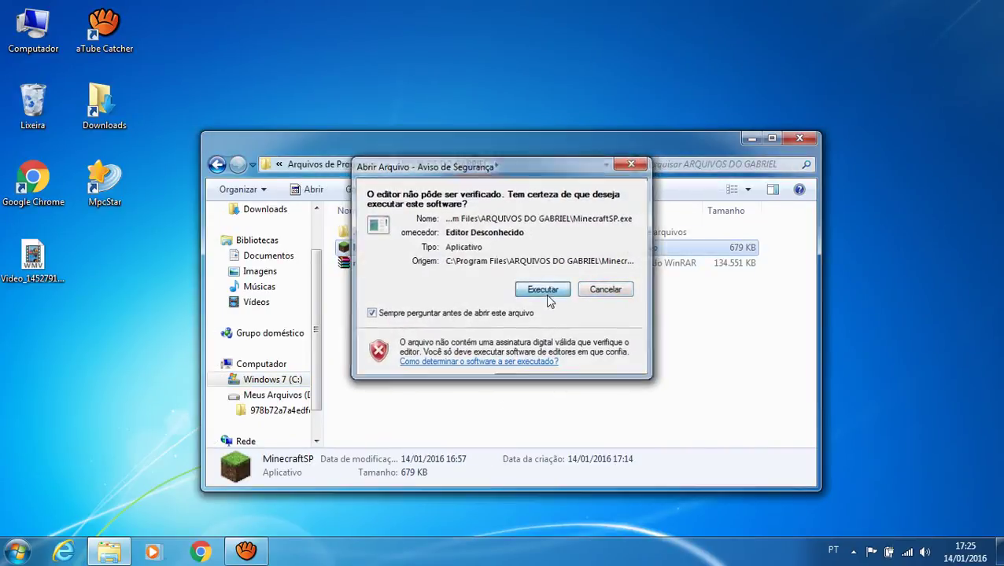
{"action": "left_click", "coordinate": [541, 290]}
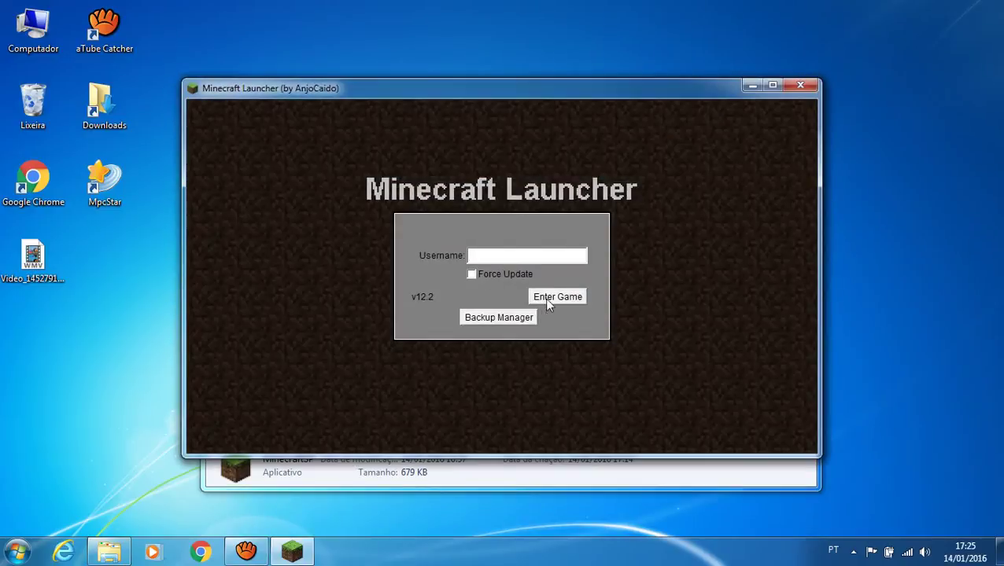
{"action": "left_click", "coordinate": [560, 298]}
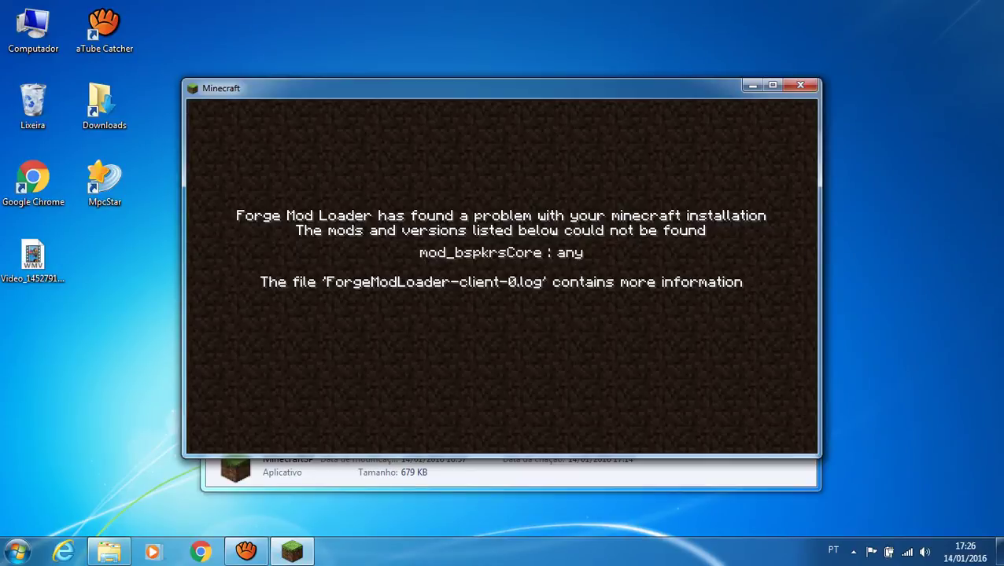
{"action": "left_click", "coordinate": [800, 85]}
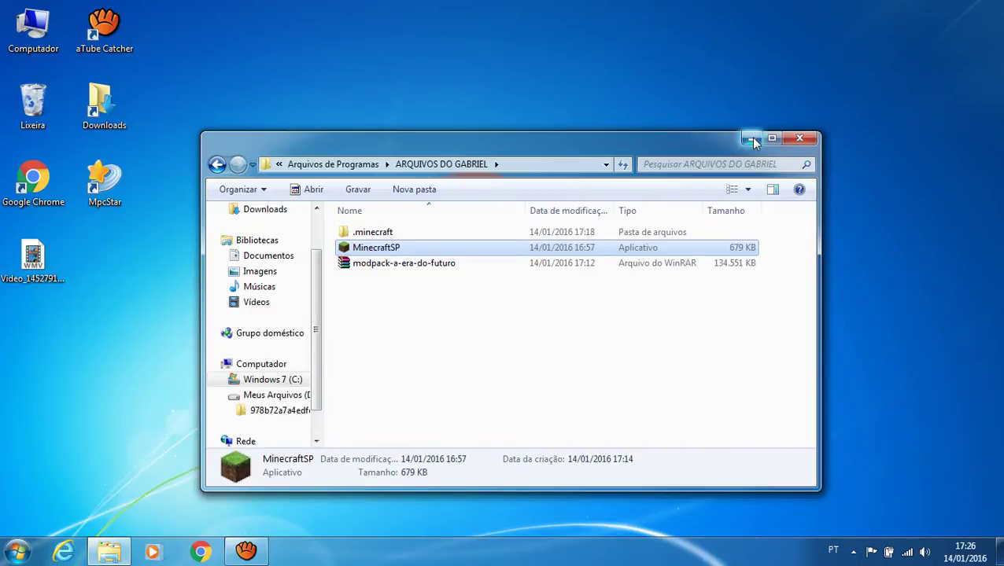
{"action": "left_click", "coordinate": [797, 140]}
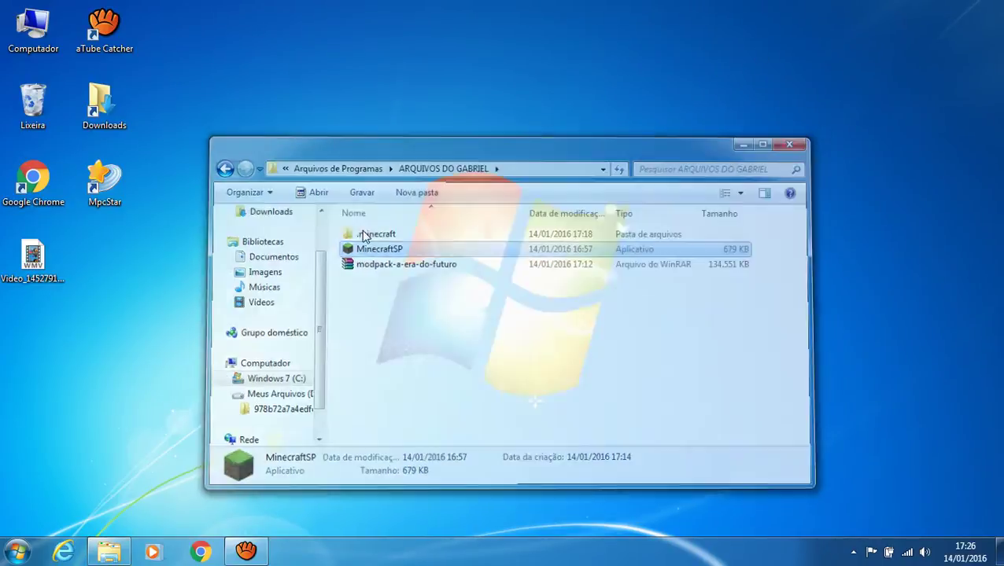
Search Windows for %appdata% and open the Roaming folder
{"action": "left_click", "coordinate": [22, 546]}
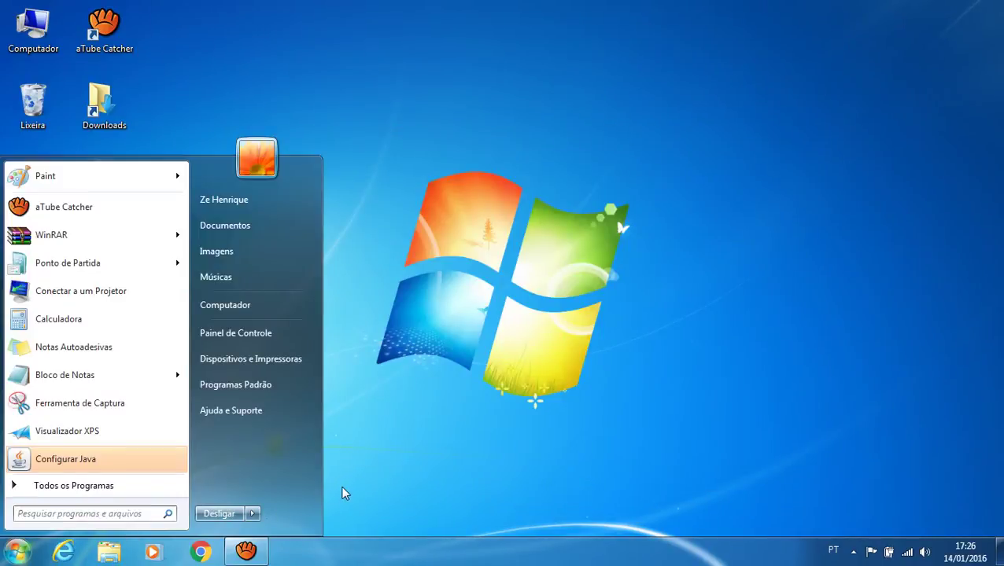
{"action": "type", "text": "%ap"}
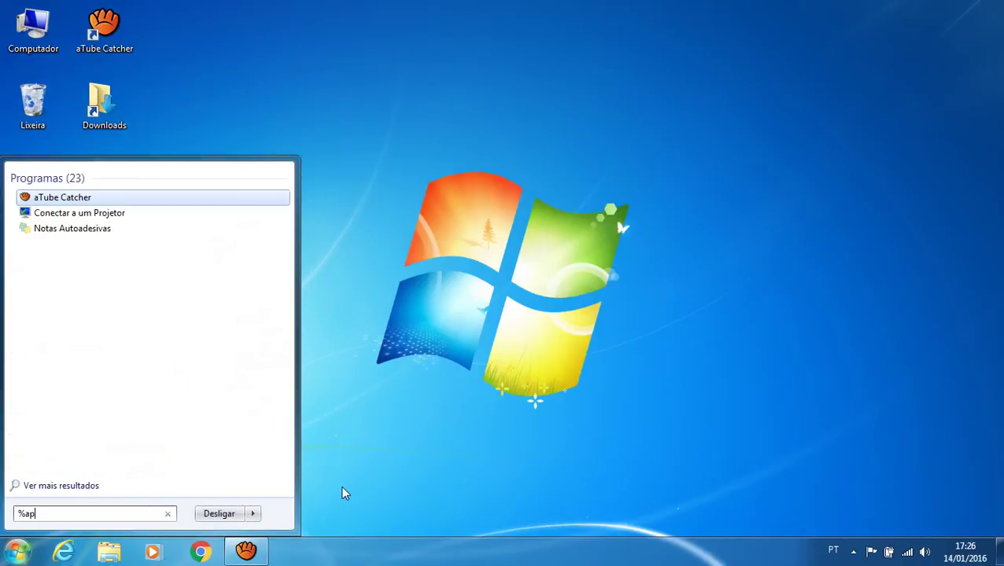
{"action": "type", "text": "pdata"}
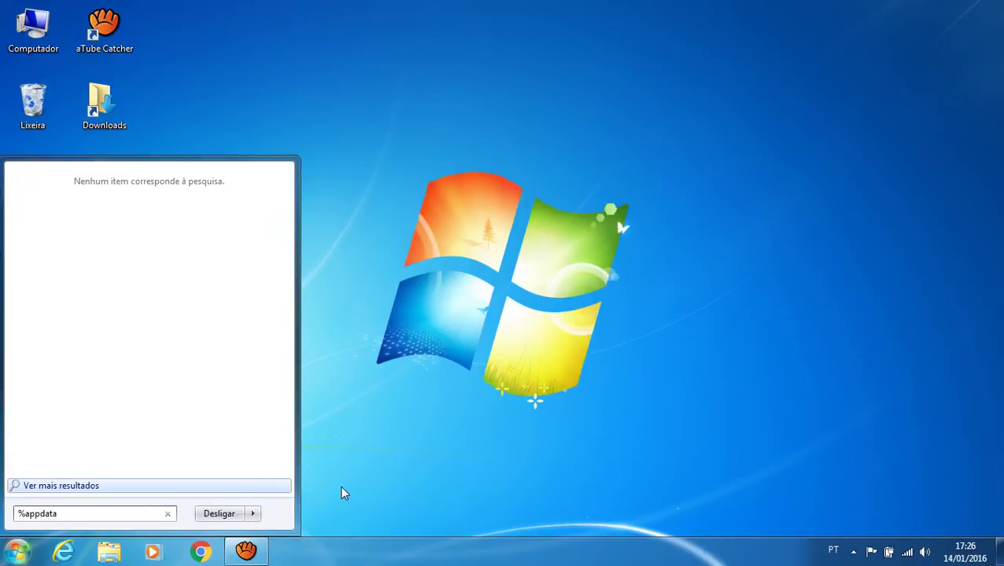
{"action": "type", "text": "%"}
{"action": "left_click", "coordinate": [103, 185]}
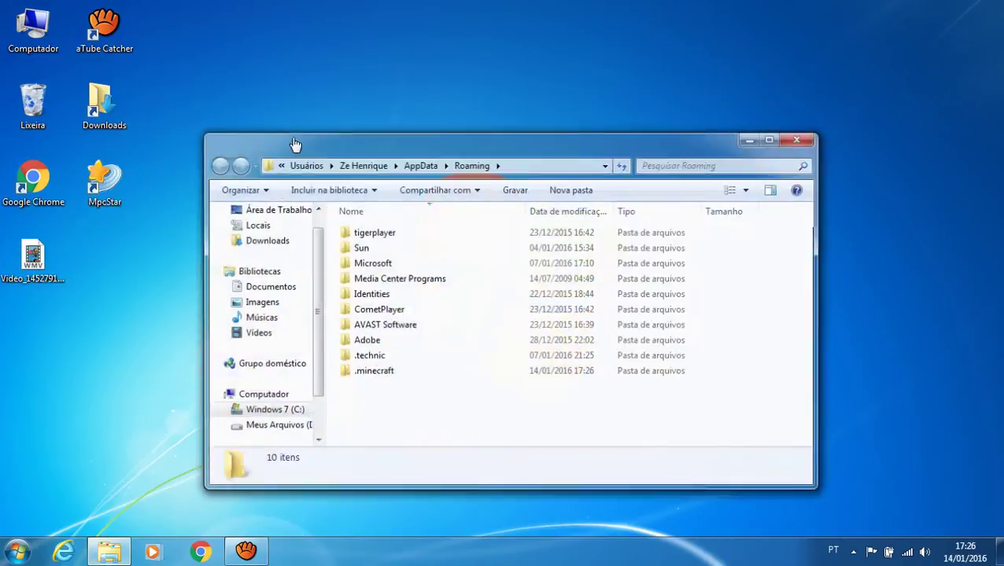
Copy the Gammabright v1.7 [MC 1.5.2] archive from the .minecraft\mods folder
{"action": "double_click", "coordinate": [388, 376]}
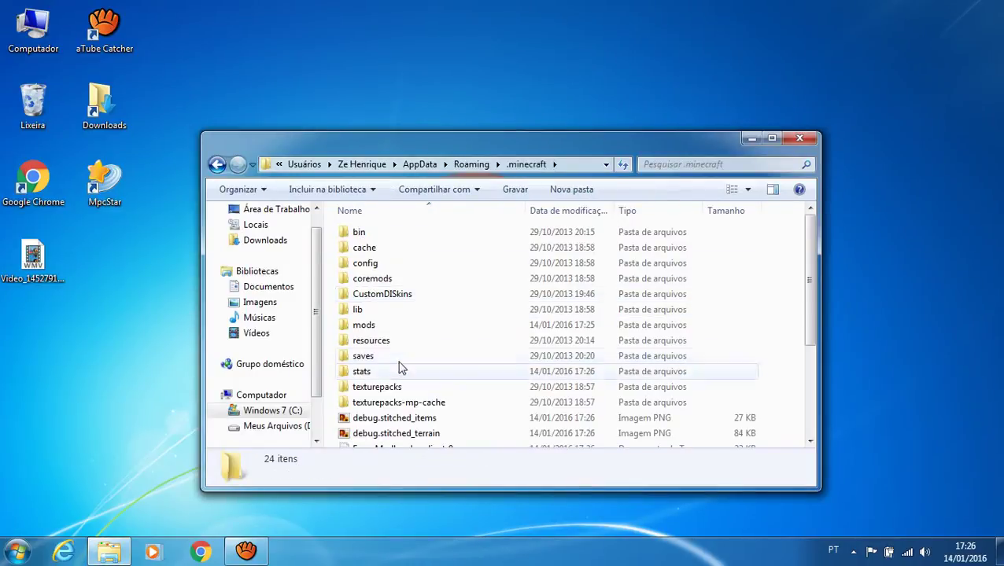
{"action": "double_click", "coordinate": [384, 325]}
{"action": "left_click", "coordinate": [400, 232]}
{"action": "right_click", "coordinate": [399, 232]}
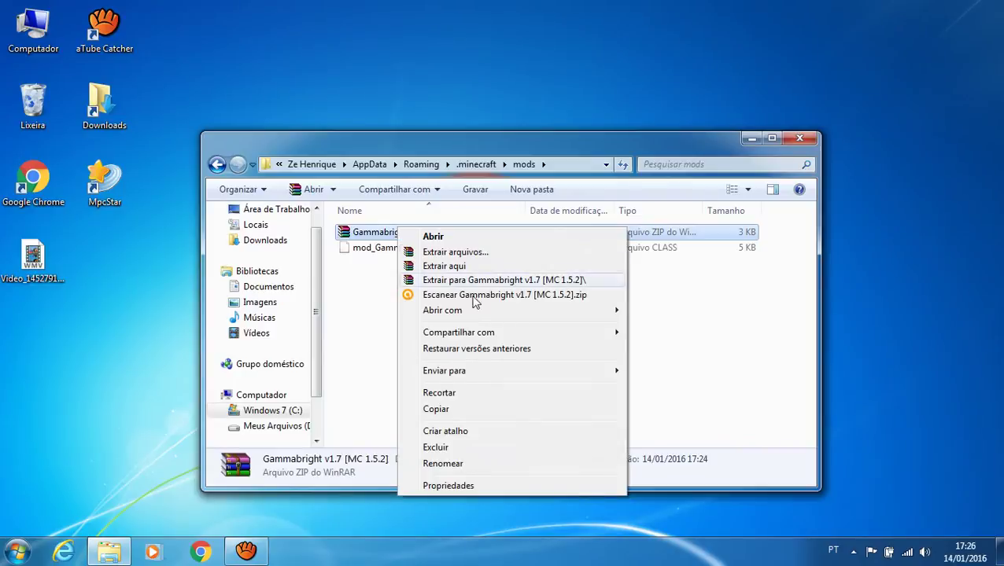
{"action": "left_click", "coordinate": [436, 409]}
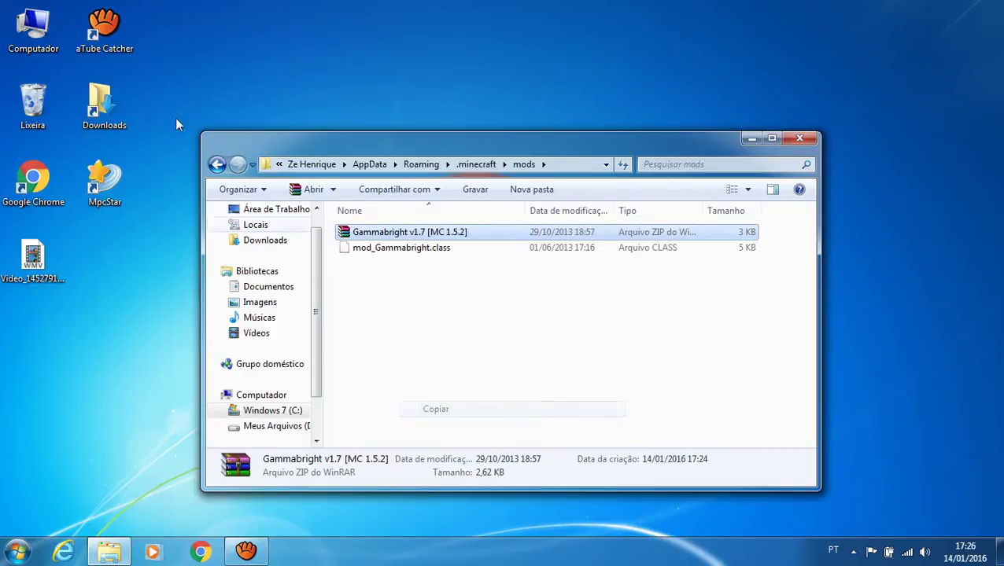
Go to the coremods folder in .minecraft and permanently delete all the files in it
{"action": "left_click", "coordinate": [218, 165]}
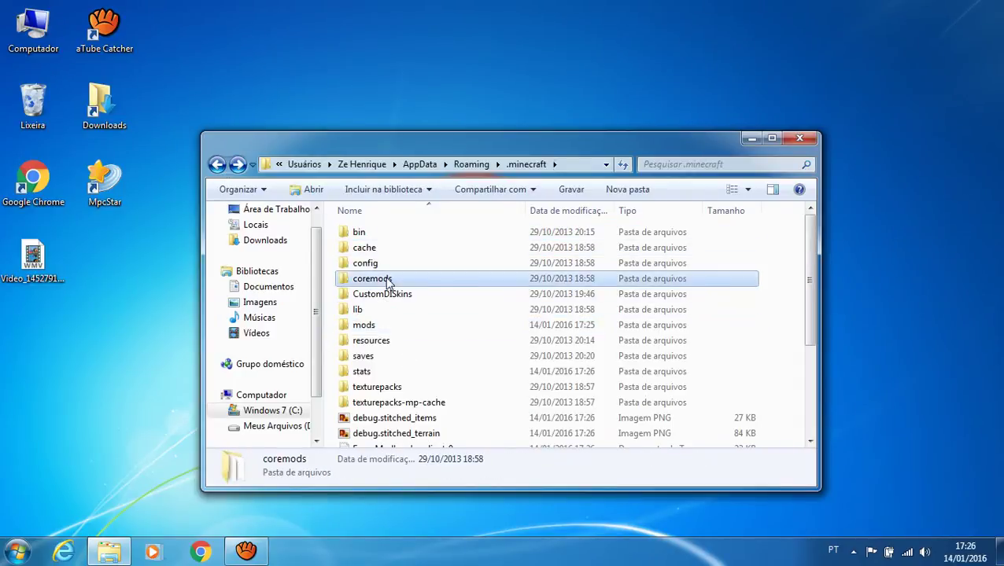
{"action": "double_click", "coordinate": [391, 284]}
{"action": "left_click_drag", "start_coordinate": [392, 351], "coordinate": [378, 44]}
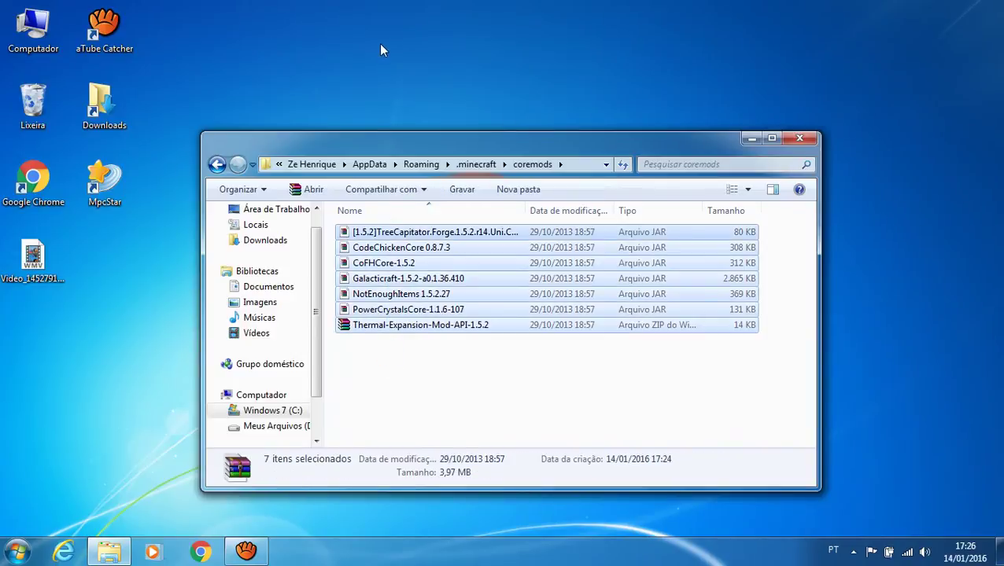
{"action": "key", "text": "shift+Delete"}
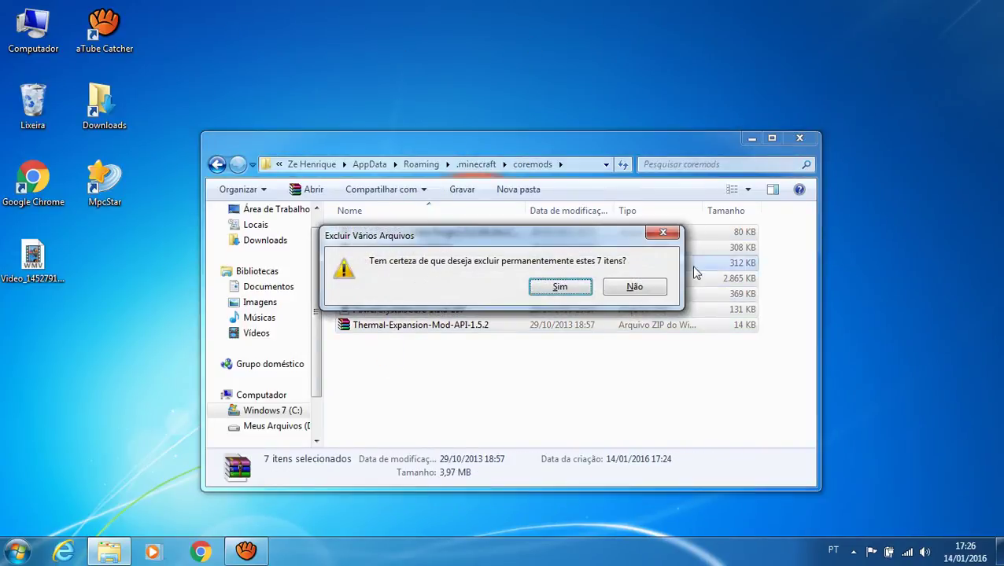
{"action": "left_click", "coordinate": [560, 288]}
Paste the Gammabright v1.7 [MC 1.5.2] archive into the coremods folder and extract its contents there
{"action": "right_click", "coordinate": [455, 355]}
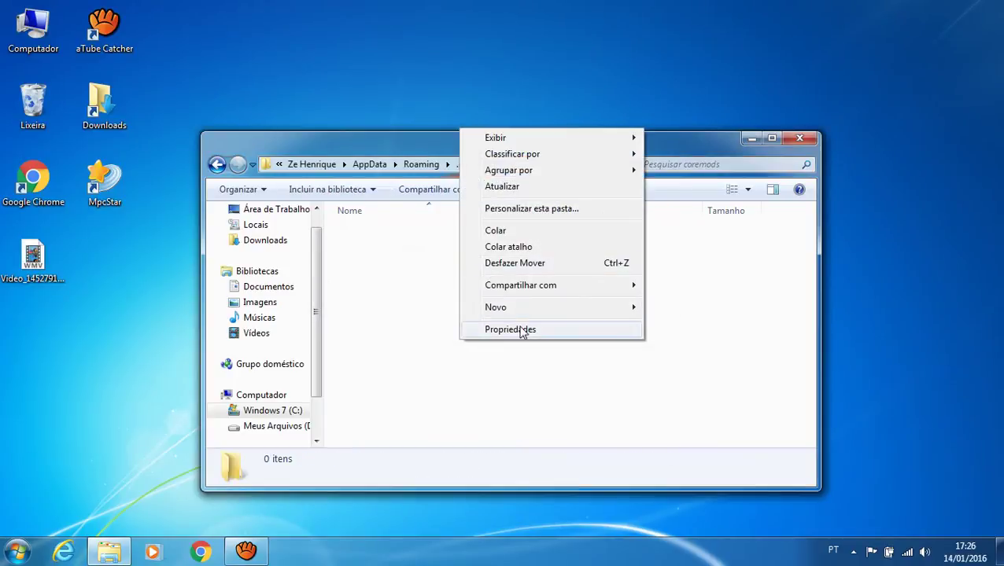
{"action": "left_click", "coordinate": [505, 231]}
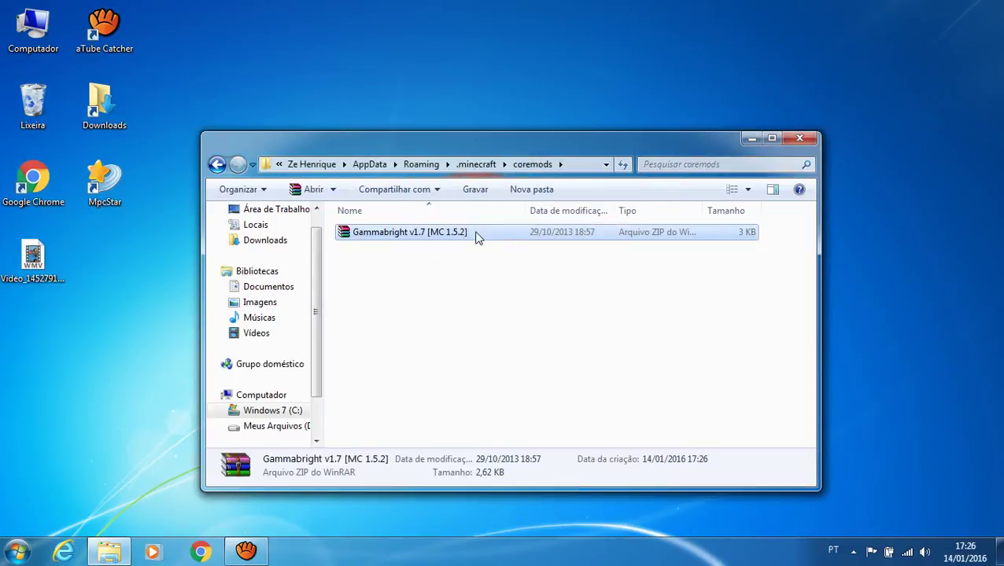
{"action": "right_click", "coordinate": [477, 236]}
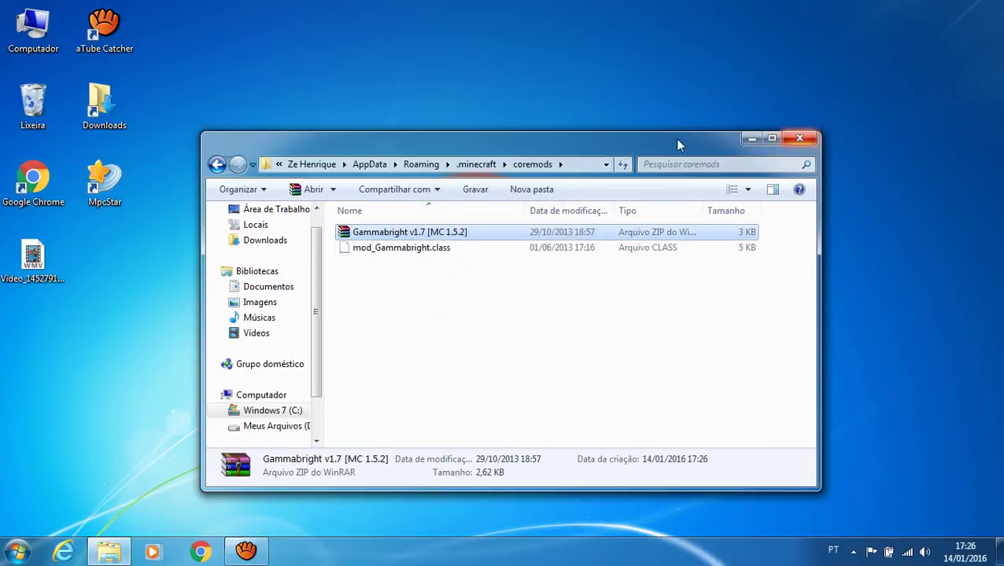
Launch MinecraftSP from the personal files folder inside Arquivos de Programas on drive C: and enter the game
{"action": "left_click", "coordinate": [265, 411]}
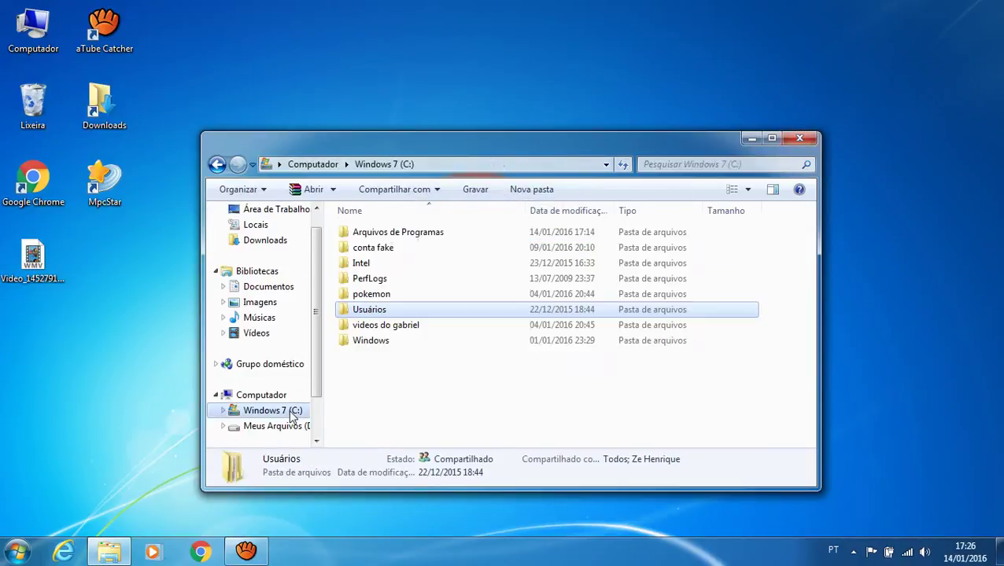
{"action": "double_click", "coordinate": [435, 240]}
{"action": "double_click", "coordinate": [433, 240]}
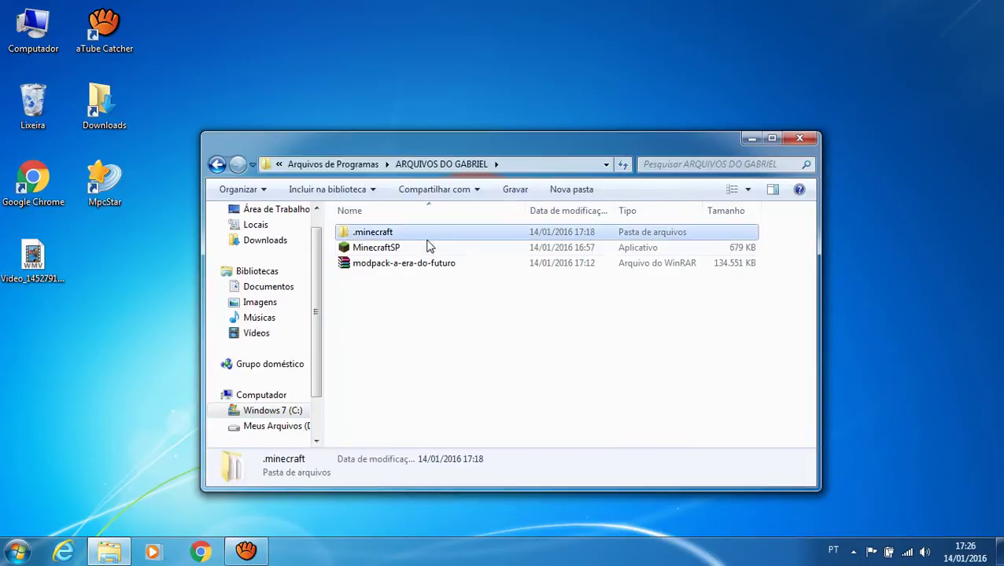
{"action": "double_click", "coordinate": [429, 246]}
{"action": "left_click", "coordinate": [532, 291]}
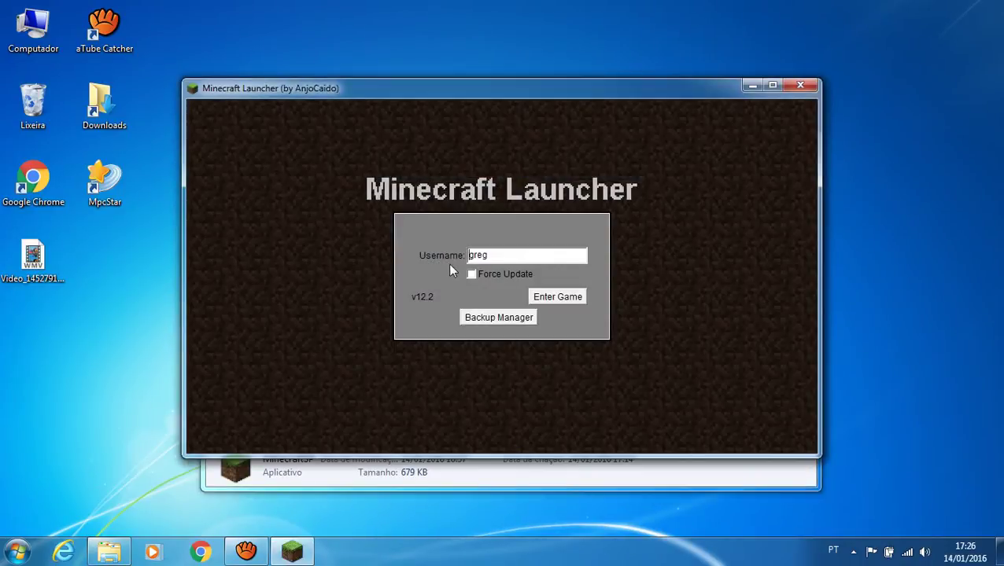
{"action": "left_click", "coordinate": [570, 298]}
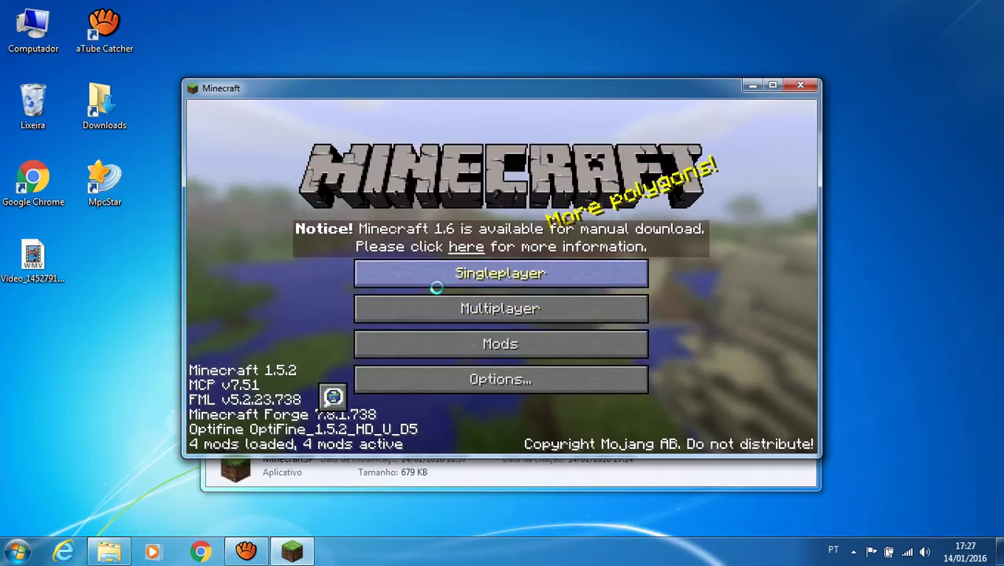
Inspect the mod_Gammabright entry in the game's mod list and return to the title screen
{"action": "left_click", "coordinate": [519, 344]}
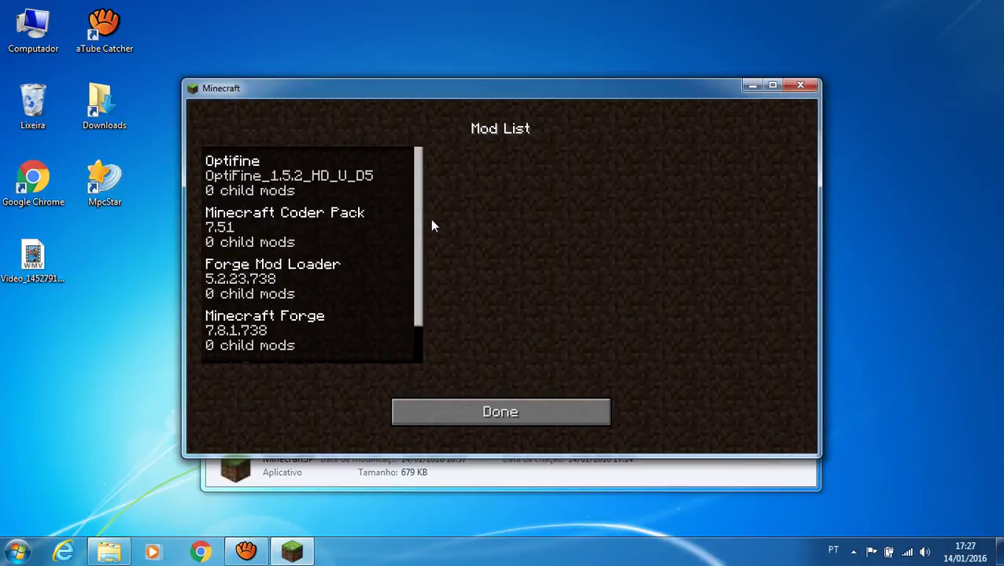
{"action": "scroll", "coordinate": [431, 226], "scroll_direction": "down", "scroll_amount": 2}
{"action": "left_click", "coordinate": [246, 345]}
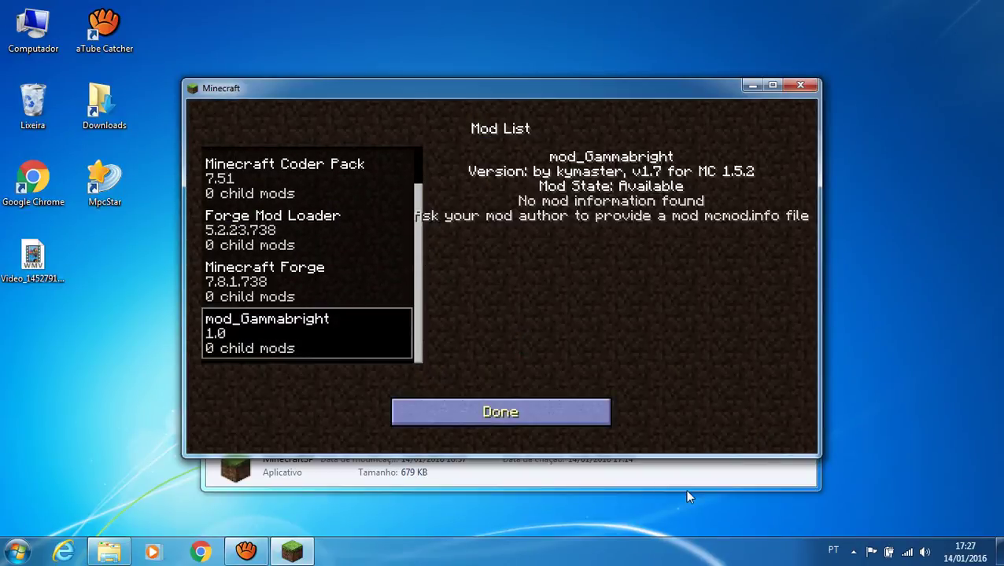
{"action": "left_click", "coordinate": [590, 418]}
Create a new singleplayer world named New World in Survival mode
{"action": "left_click", "coordinate": [522, 272]}
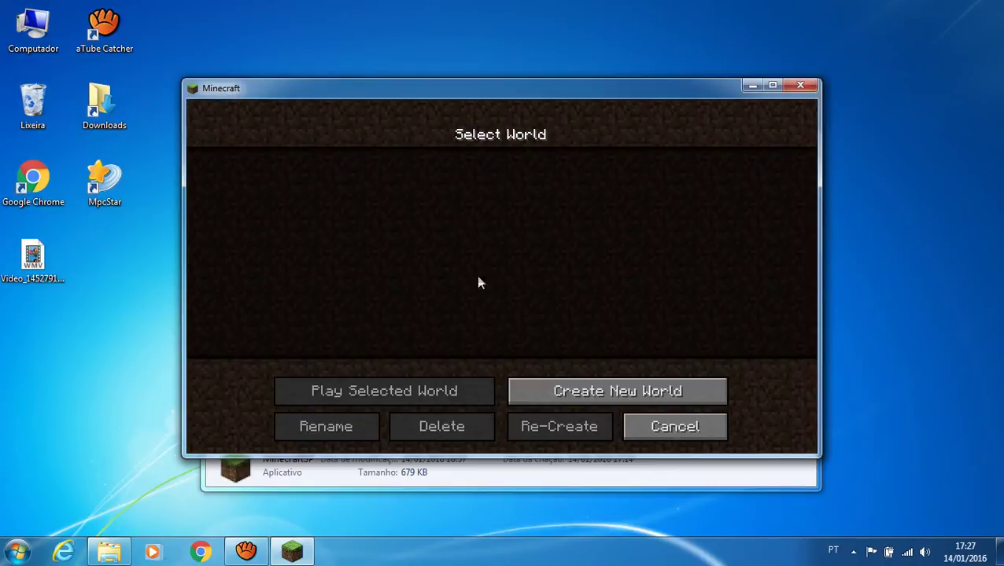
{"action": "left_click", "coordinate": [689, 424]}
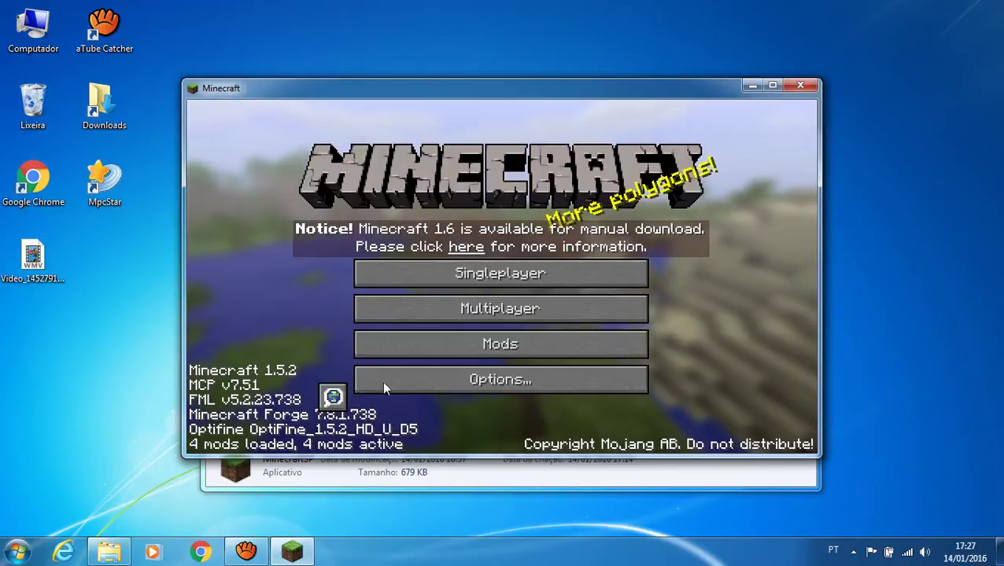
{"action": "left_click", "coordinate": [494, 272]}
{"action": "left_click", "coordinate": [633, 390]}
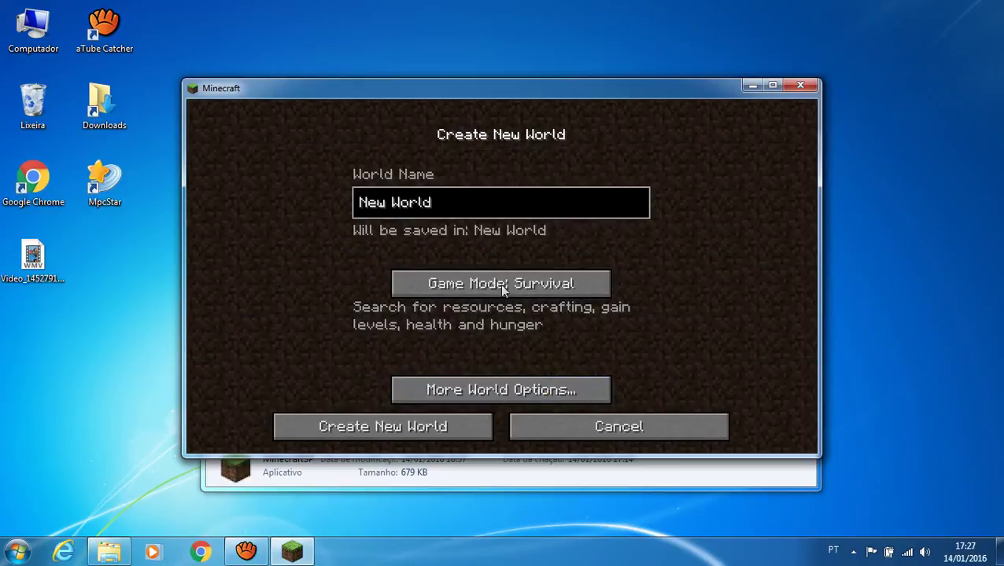
{"action": "left_click", "coordinate": [438, 417]}
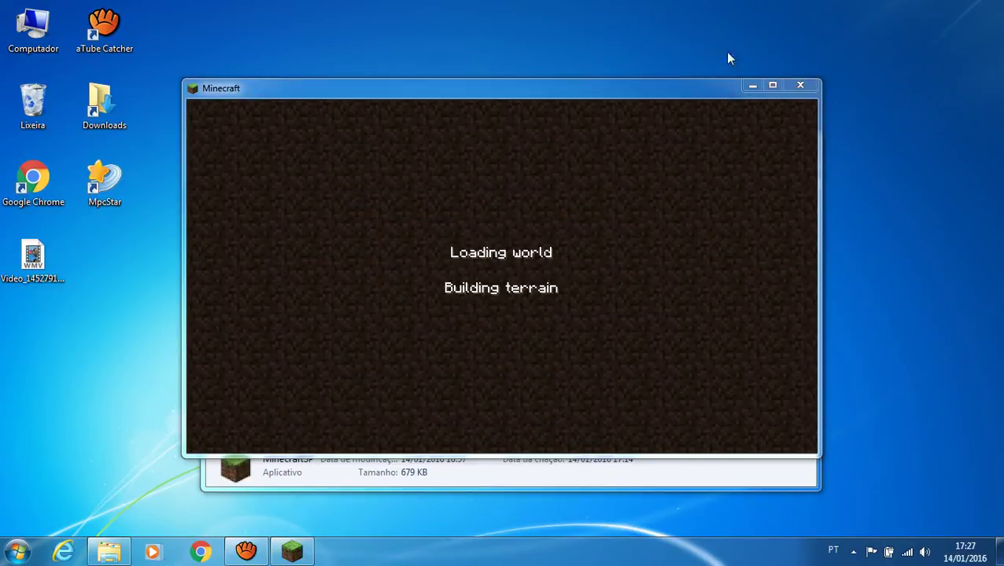
Minimize the file explorer window, maximize the Minecraft window and resume the game in the new world
{"action": "left_click_drag", "start_coordinate": [668, 91], "coordinate": [606, 270]}
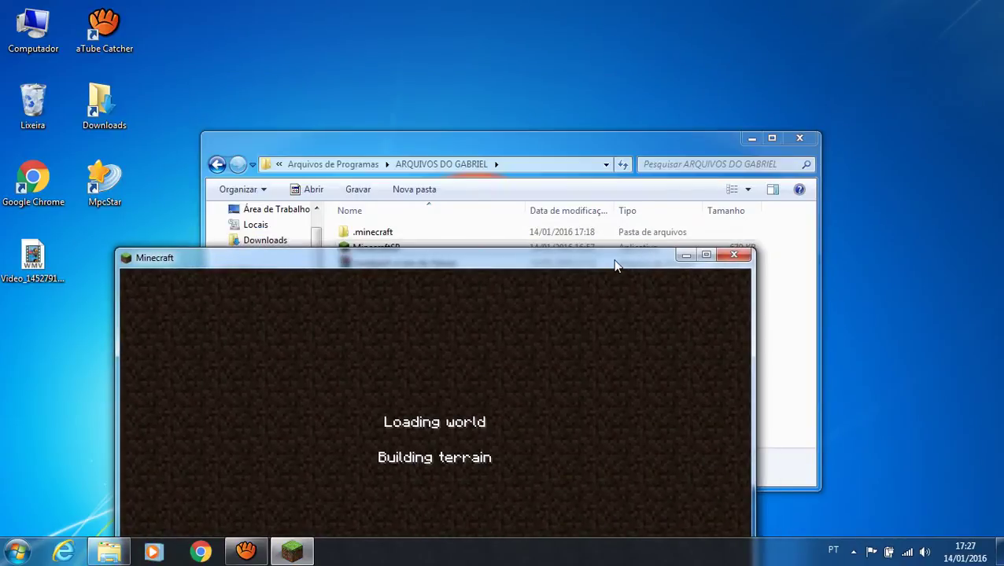
{"action": "left_click", "coordinate": [746, 166]}
{"action": "left_click", "coordinate": [751, 138]}
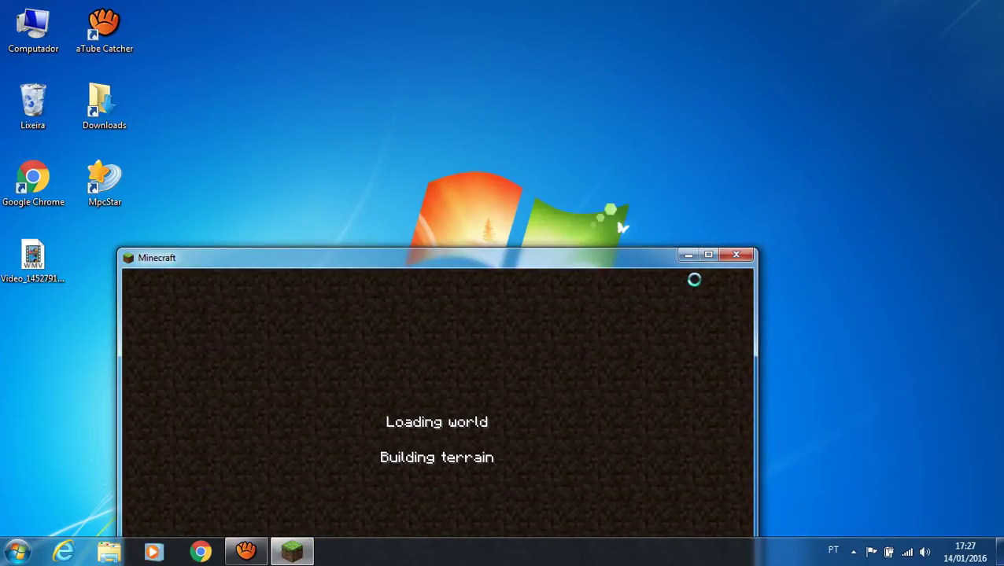
{"action": "left_click", "coordinate": [700, 254]}
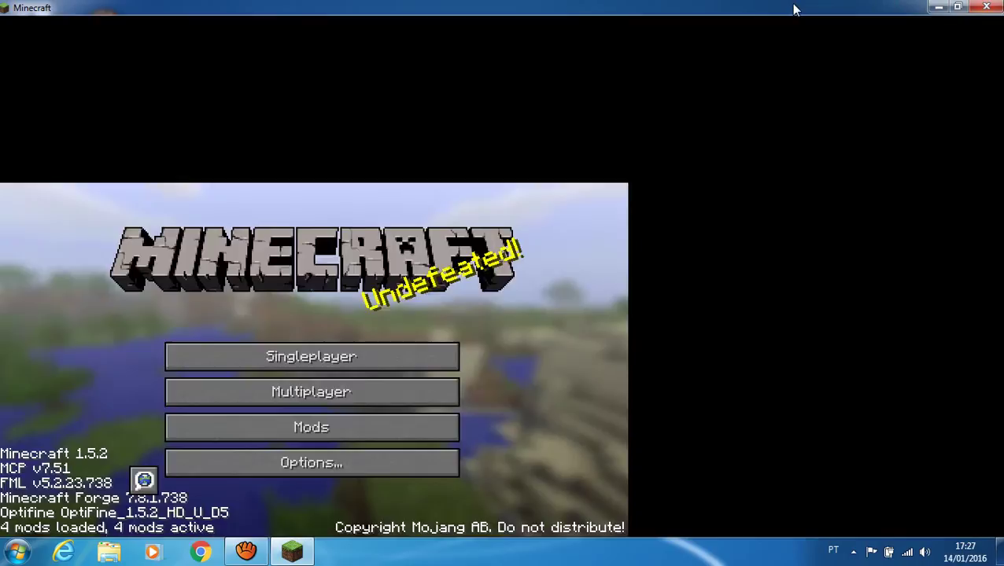
{"action": "left_click_drag", "start_coordinate": [789, 7], "coordinate": [676, 154]}
{"action": "left_click", "coordinate": [839, 157]}
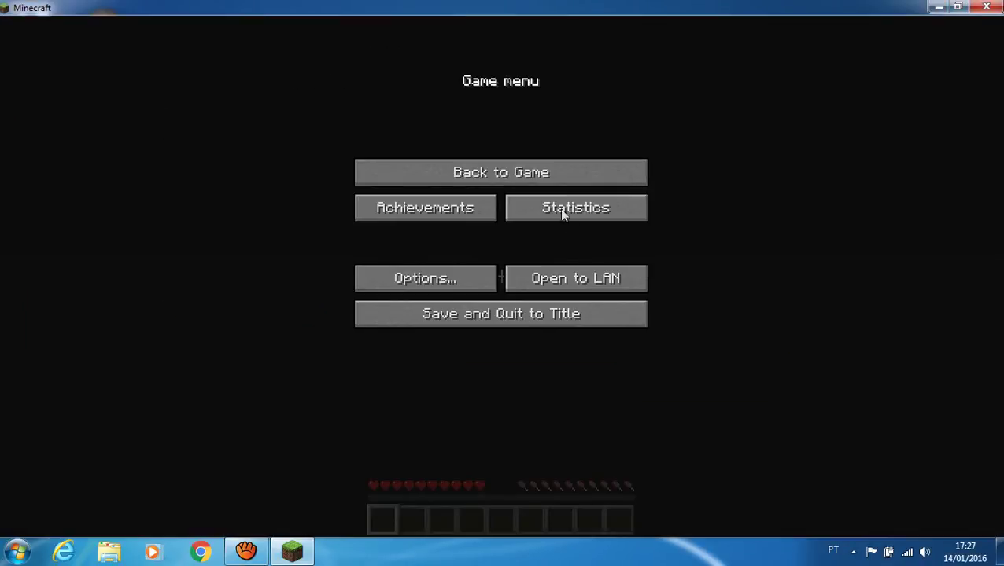
{"action": "left_click", "coordinate": [559, 171]}
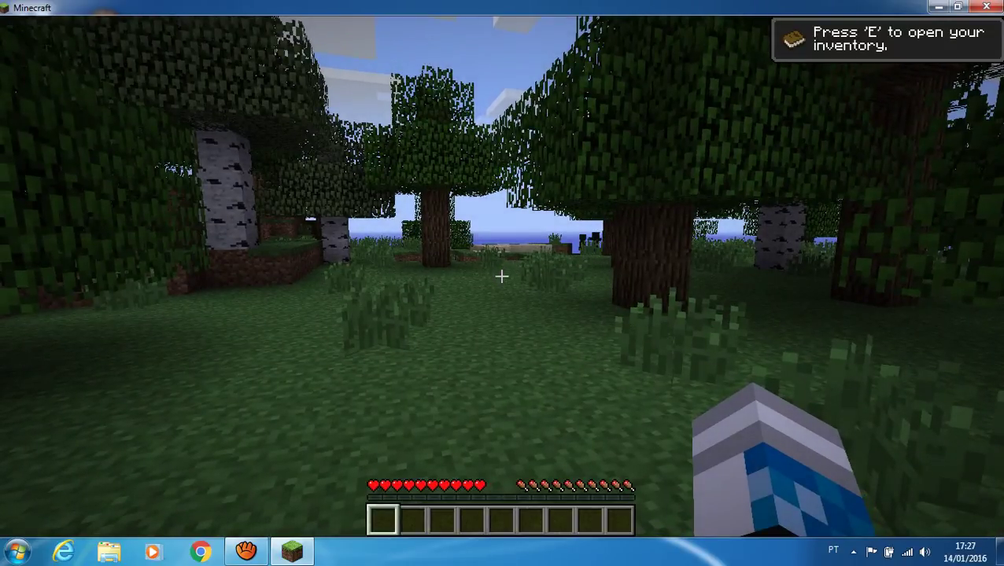
Cycle through the third-person camera views to look at the character and return to first person
{"action": "key", "text": "F5"}
{"action": "key", "text": "F5"}
{"action": "key", "text": "F5"}
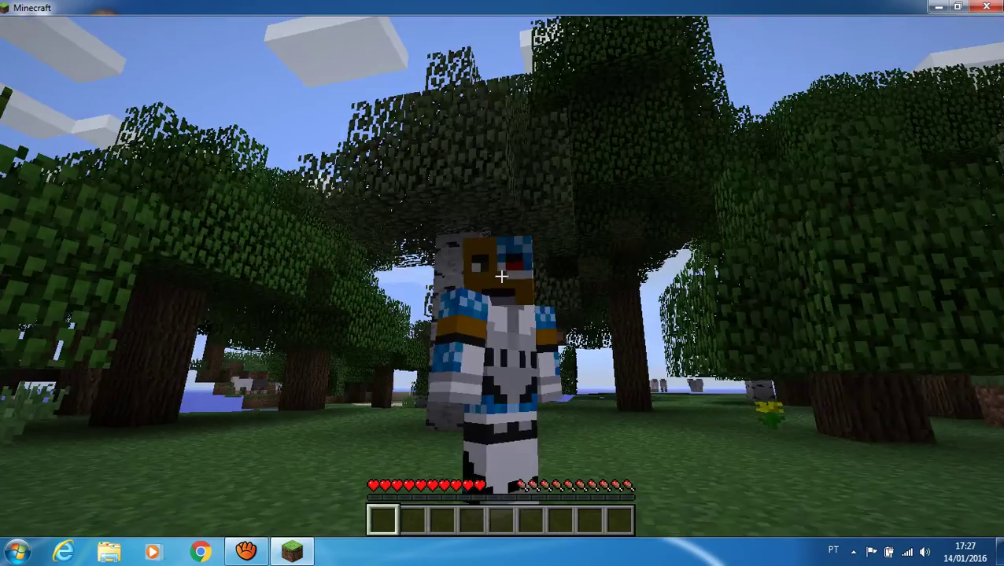
{"action": "key", "text": "F5"}
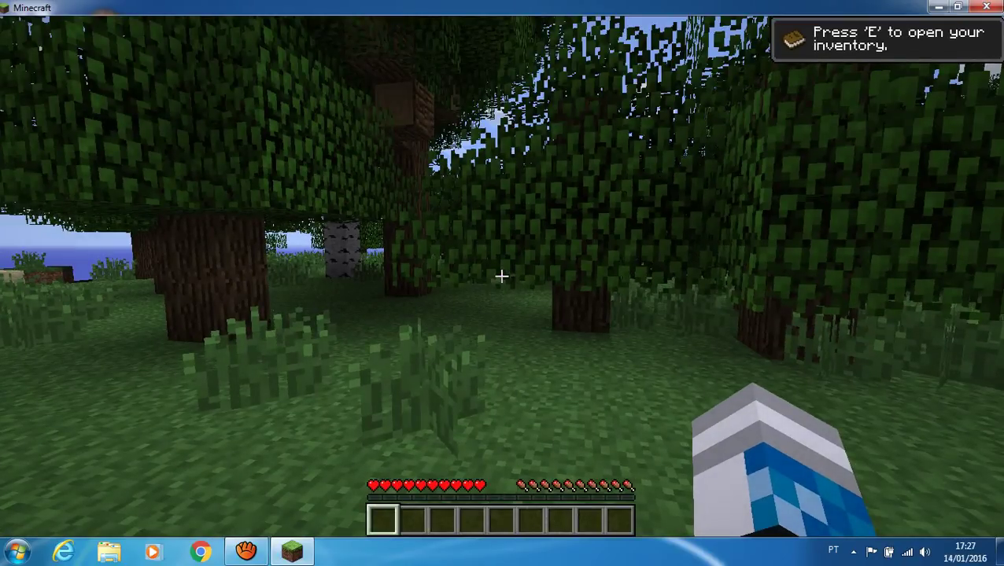
Turn on Gammabright and dig a small hole in the grass, checking the inventory
{"action": "key", "text": "g"}
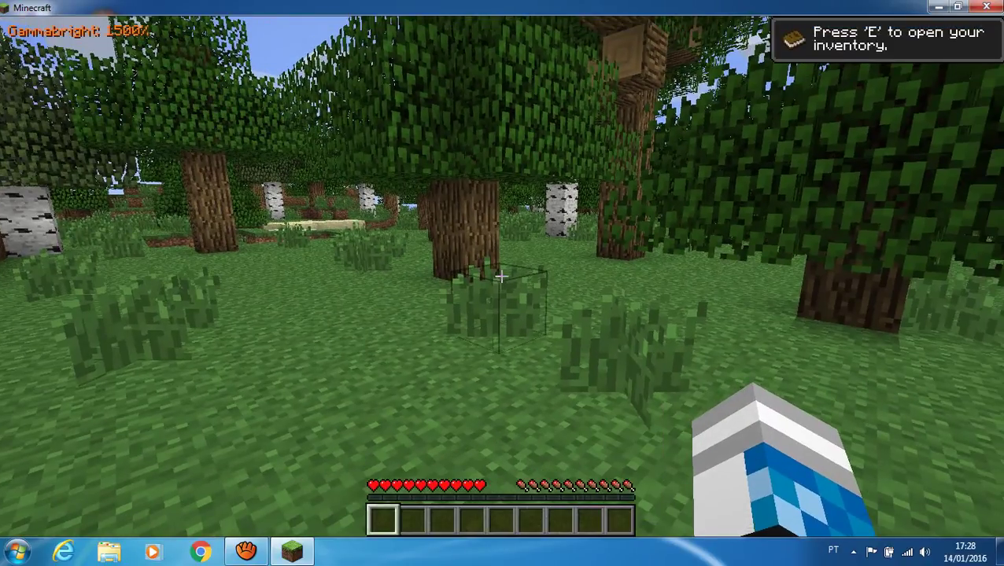
{"action": "left_click", "coordinate": [501, 277]}
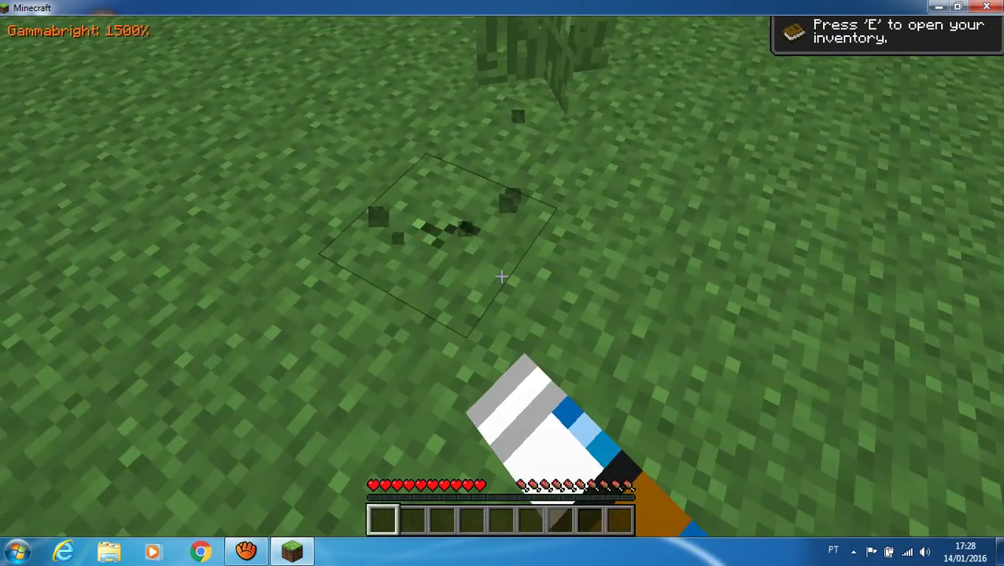
{"action": "left_click_drag", "start_coordinate": [502, 277], "coordinate": [502, 277]}
{"action": "key", "text": "e"}
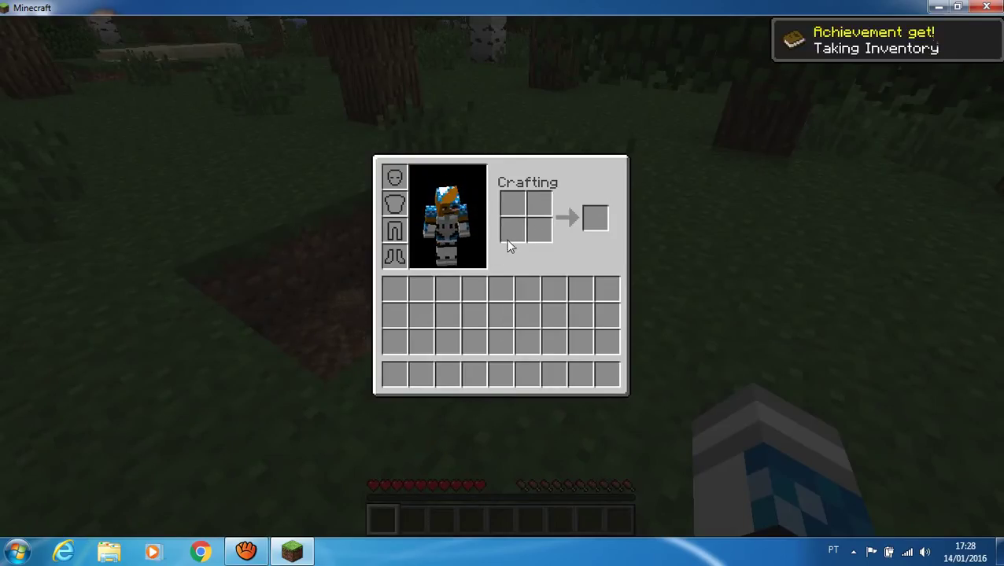
{"action": "key", "text": "e"}
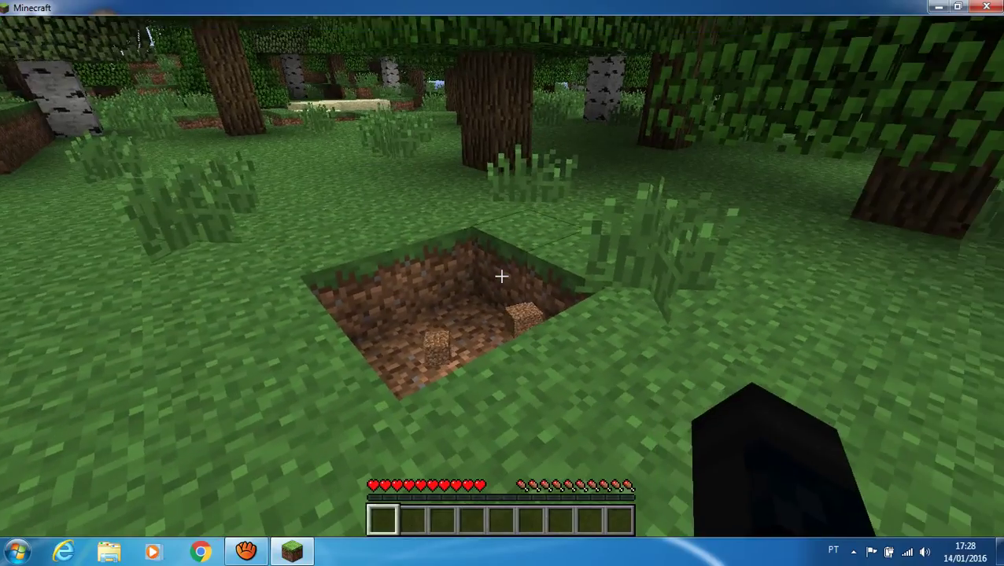
Save and quit the world to the title screen and close Minecraft
{"action": "key", "text": "Escape"}
{"action": "left_click", "coordinate": [493, 312]}
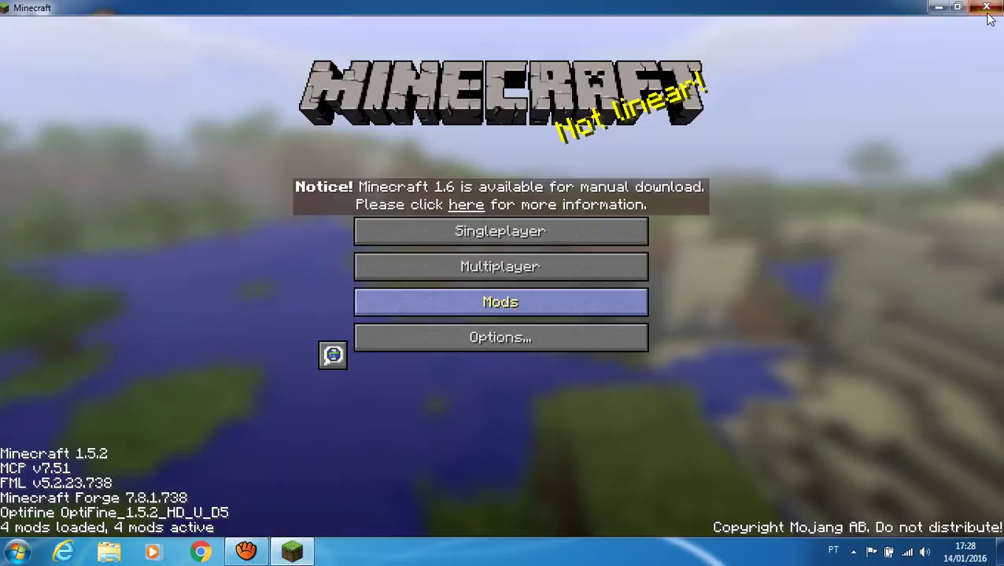
{"action": "left_click", "coordinate": [984, 7]}
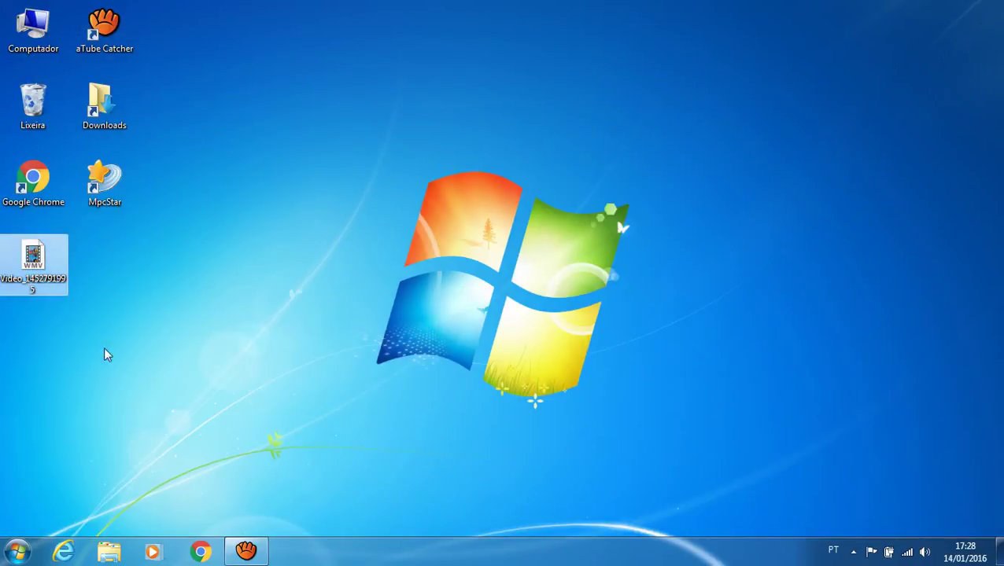
Examine the mods folder of the .minecraft copy kept in the personal files folder under Arquivos de Programas, and close the window
{"action": "left_click", "coordinate": [115, 552]}
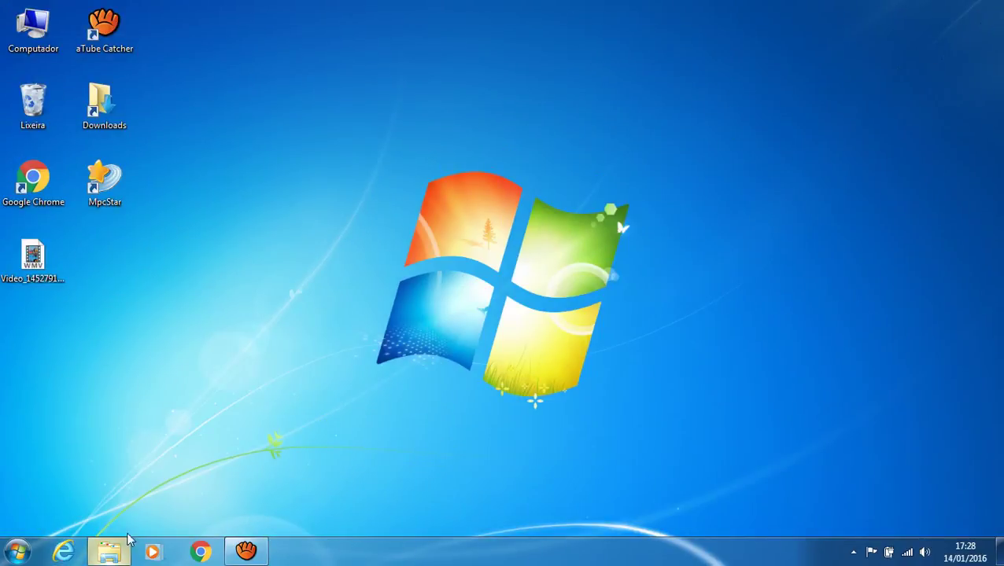
{"action": "left_click", "coordinate": [262, 439]}
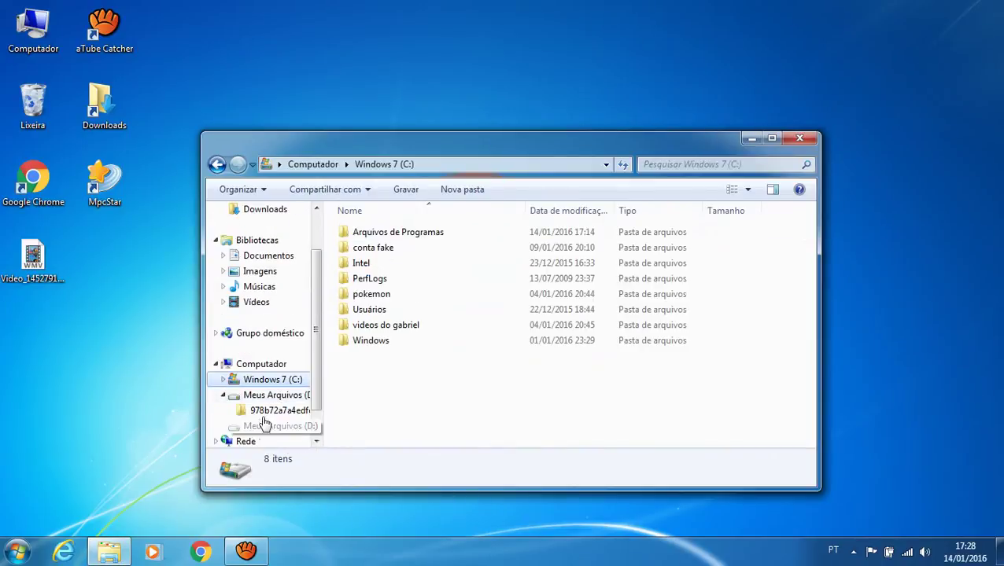
{"action": "double_click", "coordinate": [392, 232]}
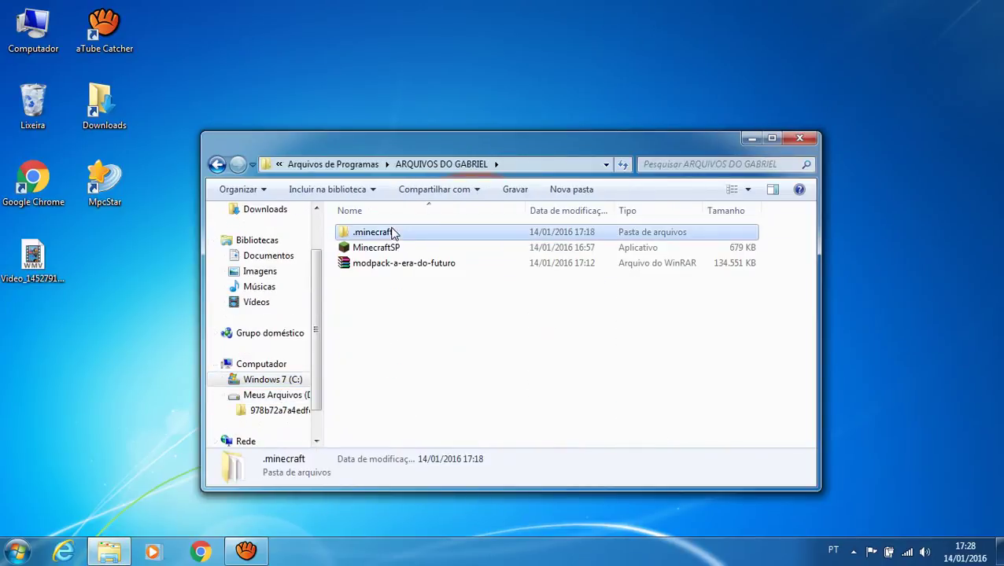
{"action": "double_click", "coordinate": [408, 236]}
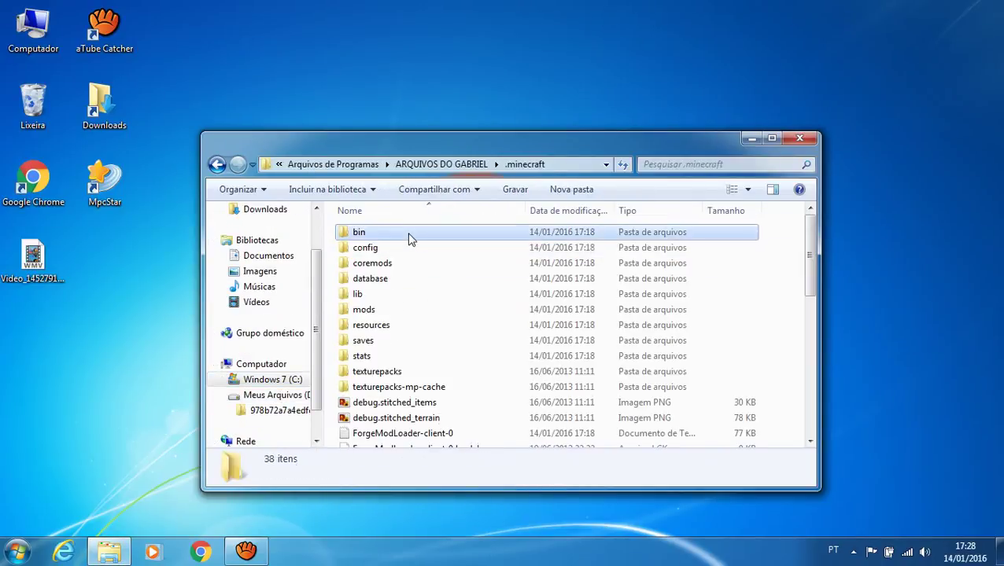
{"action": "left_click", "coordinate": [397, 234]}
{"action": "left_click", "coordinate": [385, 310]}
{"action": "double_click", "coordinate": [386, 310]}
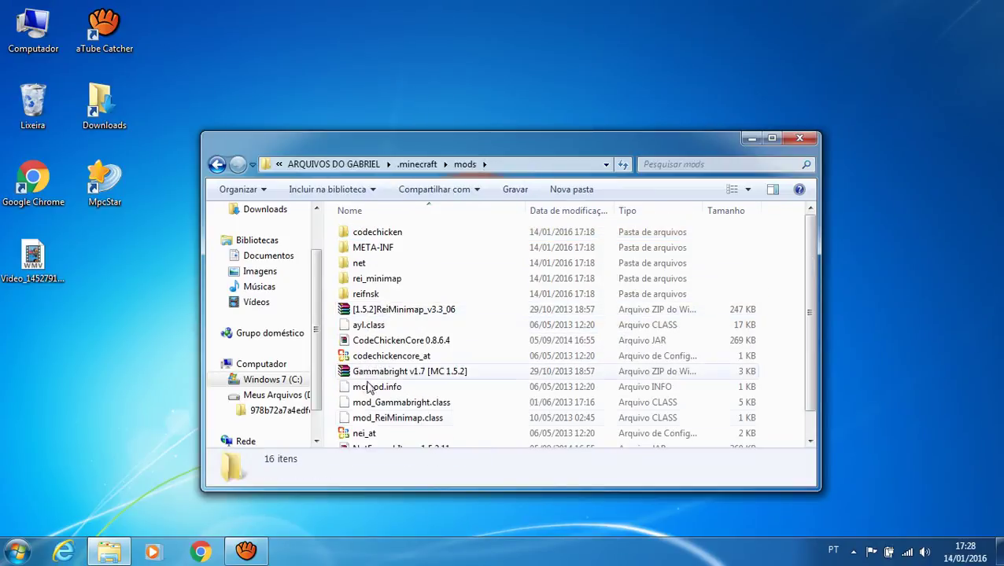
{"action": "scroll", "coordinate": [444, 355], "scroll_direction": "down", "scroll_amount": 1}
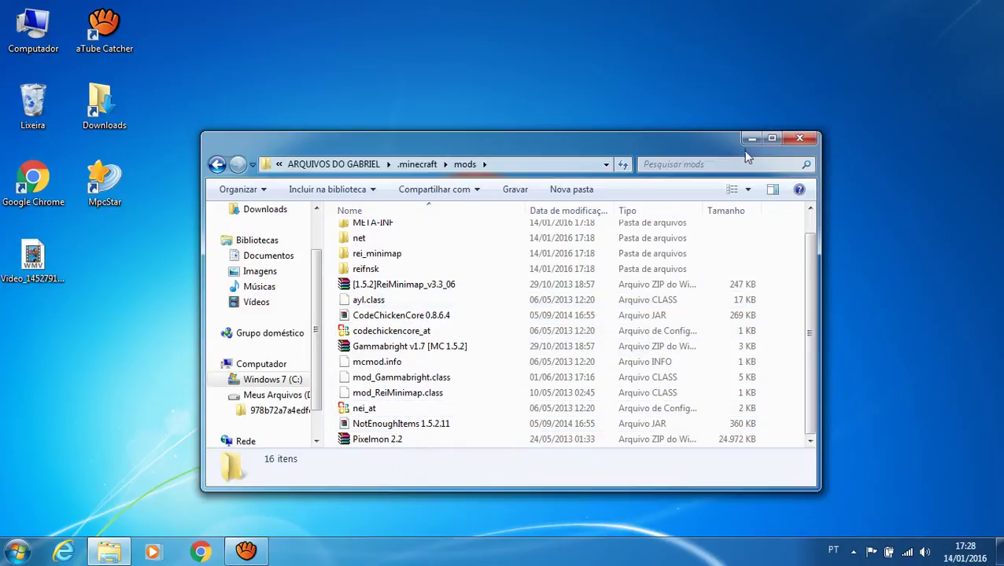
{"action": "left_click", "coordinate": [796, 138]}
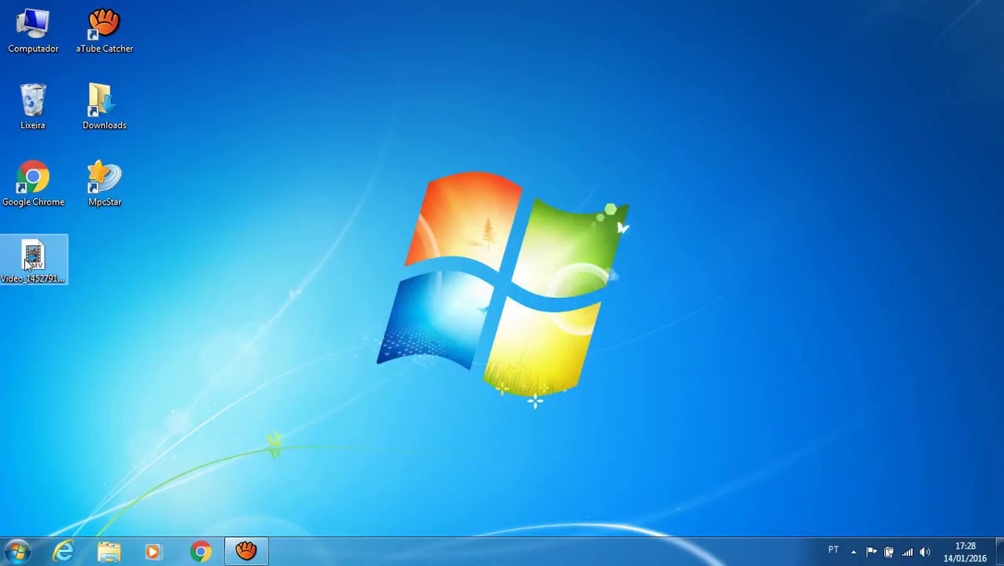
Open a new file explorer window on the Windows 7 (C:) drive
{"action": "left_click", "coordinate": [110, 553]}
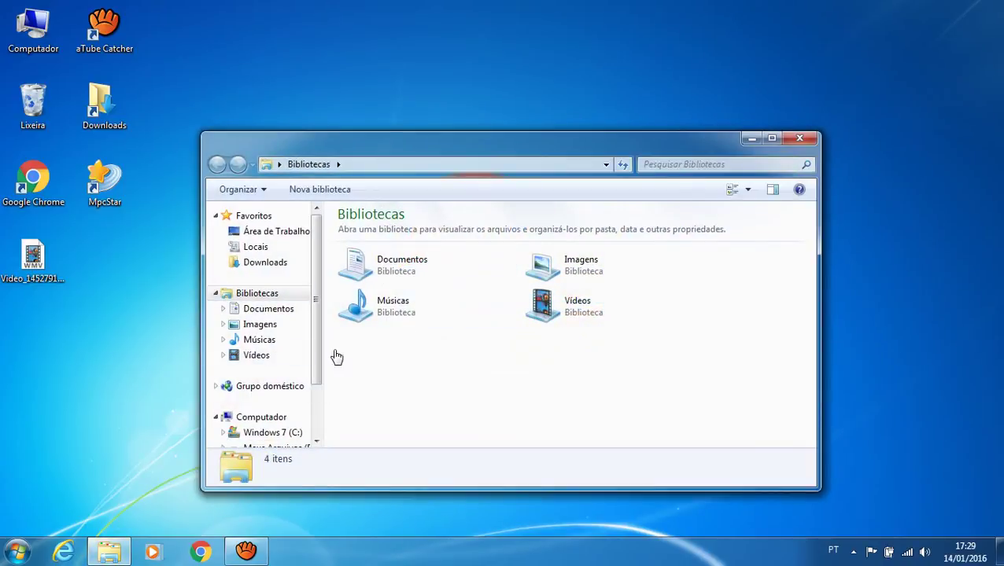
{"action": "left_click_drag", "start_coordinate": [316, 352], "coordinate": [312, 391]}
{"action": "left_click", "coordinate": [305, 384]}
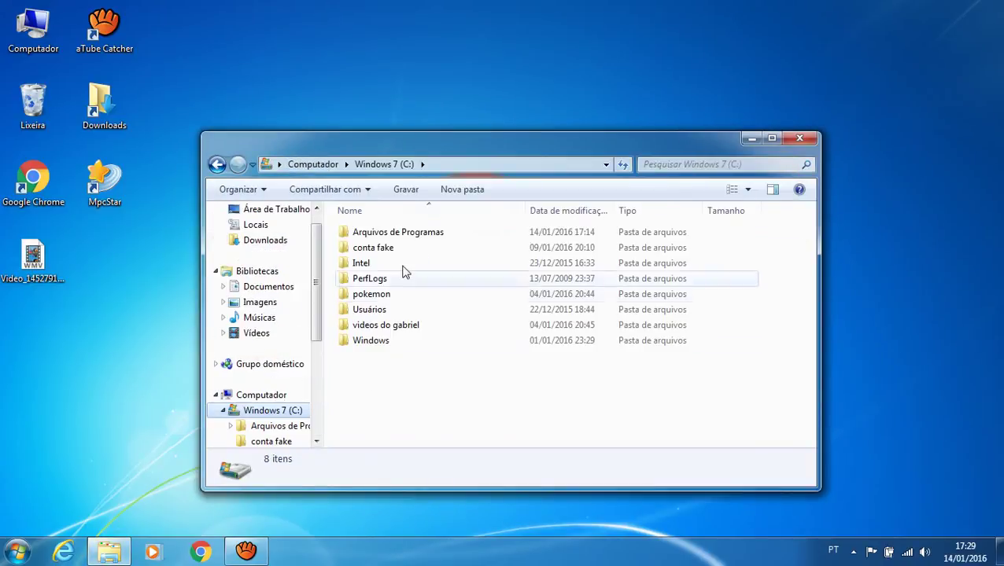
{"action": "double_click", "coordinate": [421, 235]}
{"action": "double_click", "coordinate": [422, 236]}
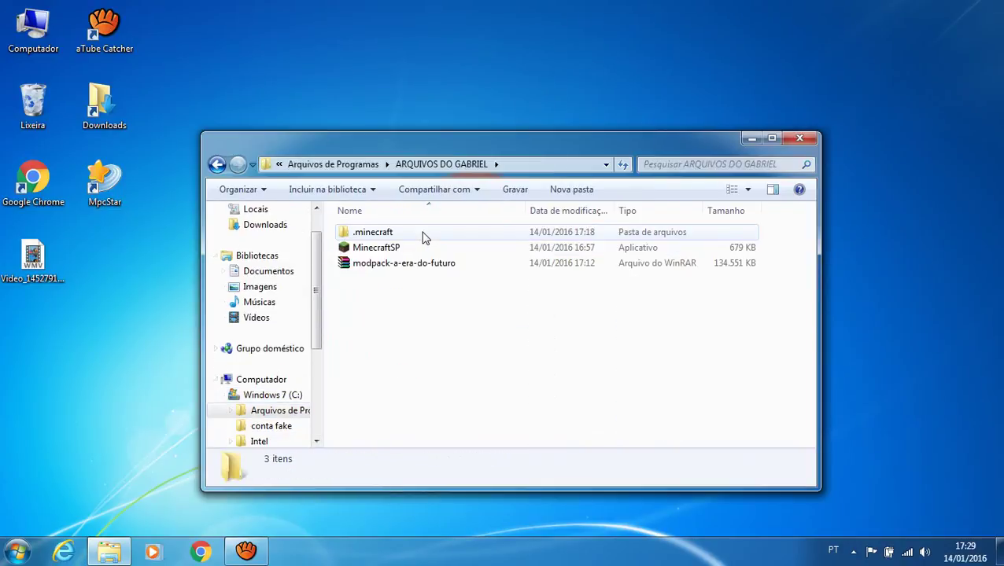
{"action": "left_click", "coordinate": [216, 166]}
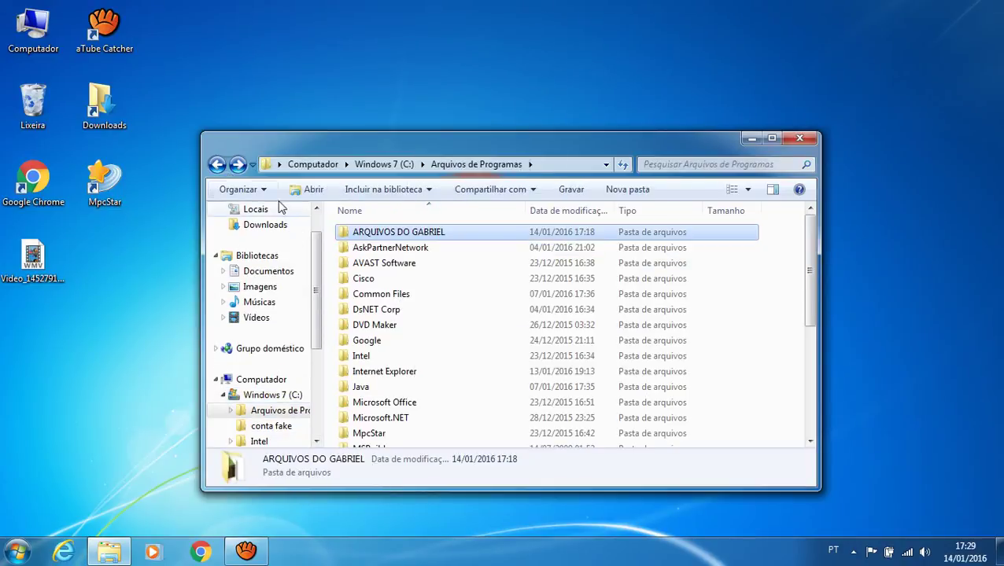
{"action": "left_click", "coordinate": [217, 165]}
Permanently delete the video pokemon fire red EP 1 from the personal videos folder on drive C:
{"action": "double_click", "coordinate": [376, 325]}
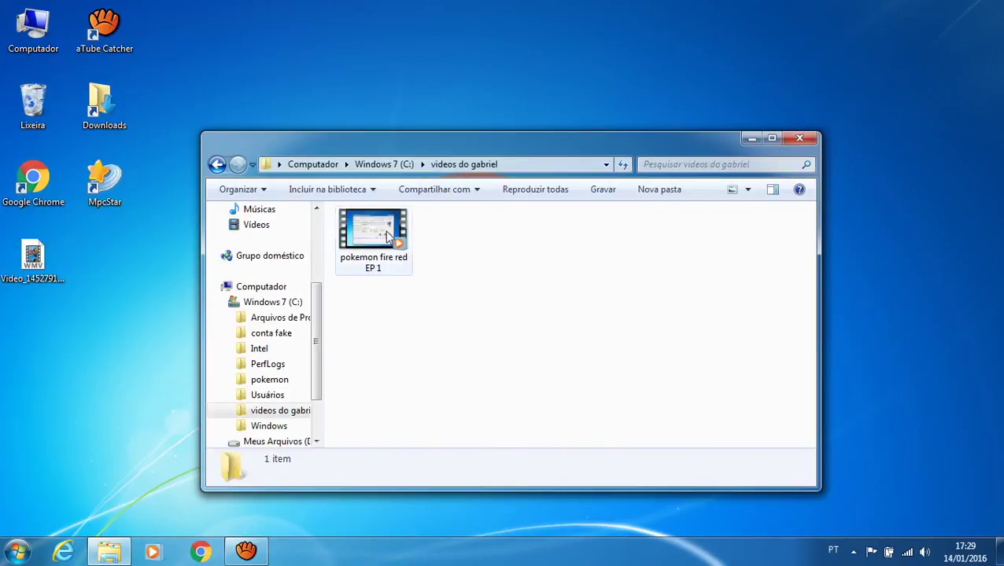
{"action": "left_click", "coordinate": [382, 234]}
{"action": "key", "text": "shift+Delete"}
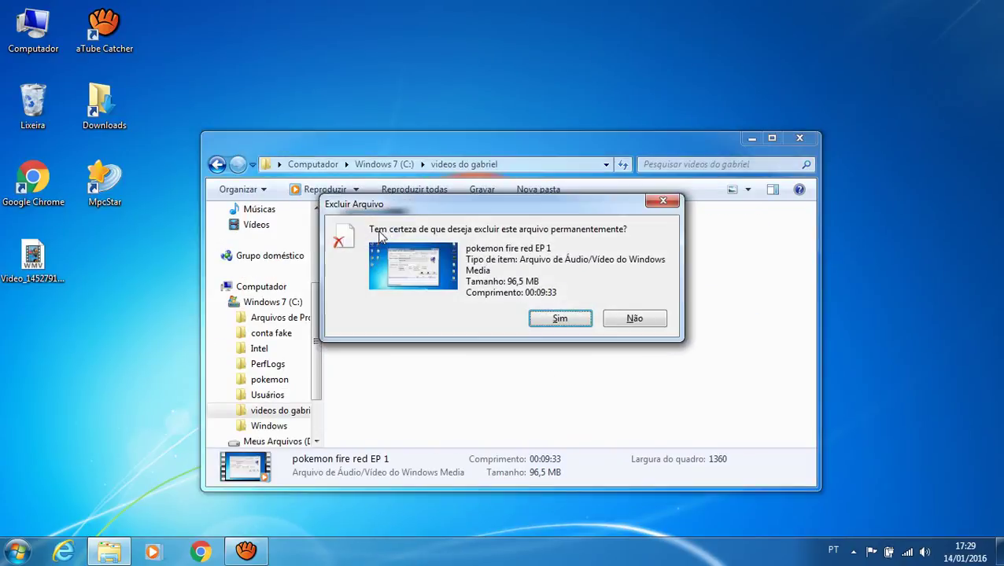
{"action": "left_click", "coordinate": [572, 319]}
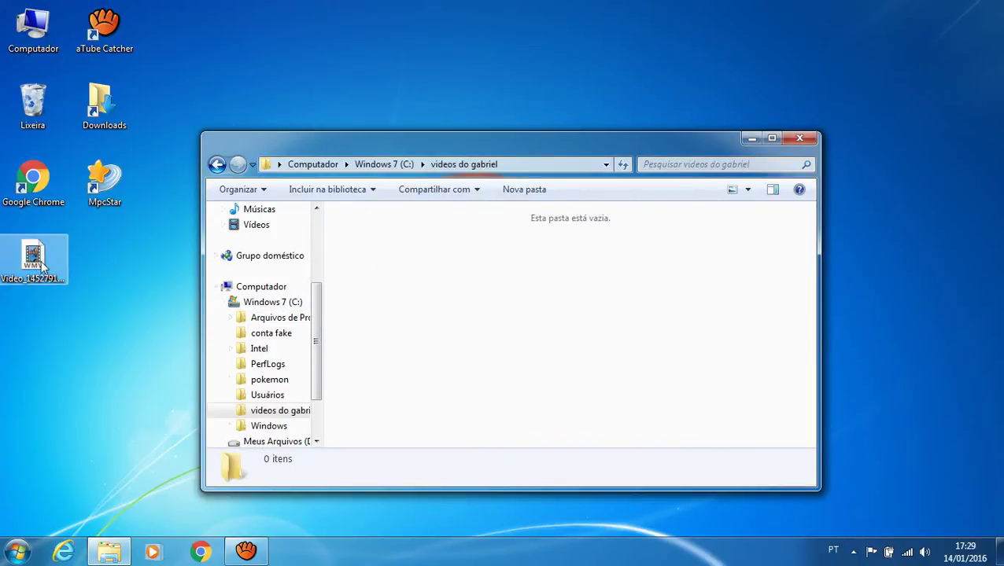
Switch to the aTube Catcher window
{"action": "left_click", "coordinate": [265, 555]}
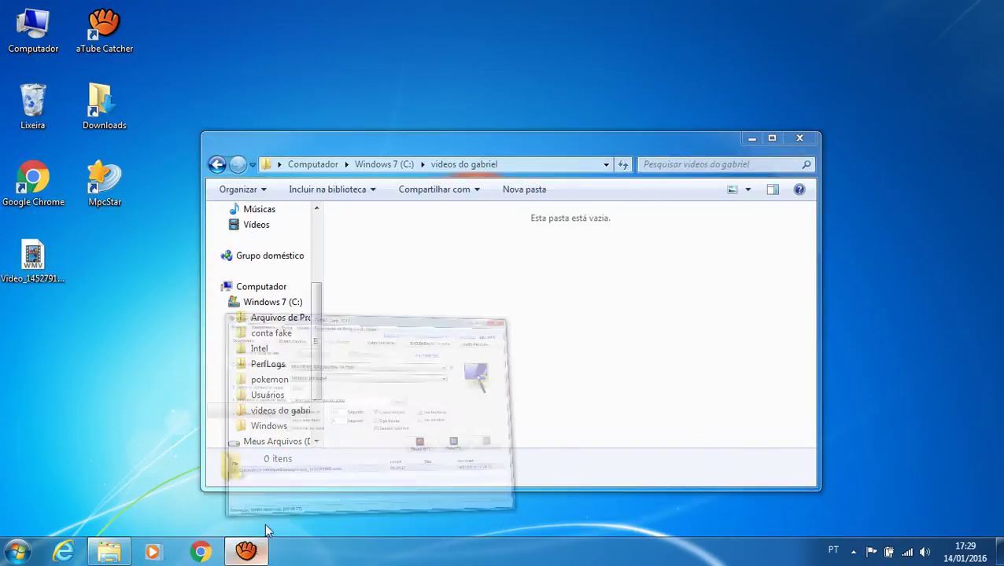